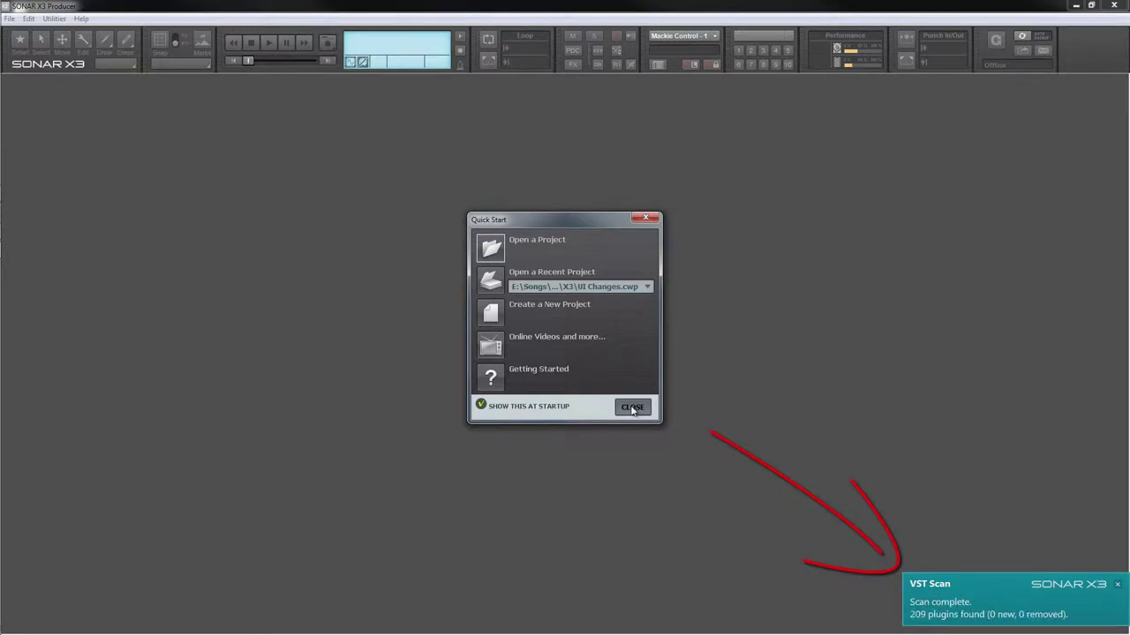
- Dismiss the Quick Start window, examine the scan mode choices in the VST Settings preferences, and cancel the preferences
left_click(632, 408)
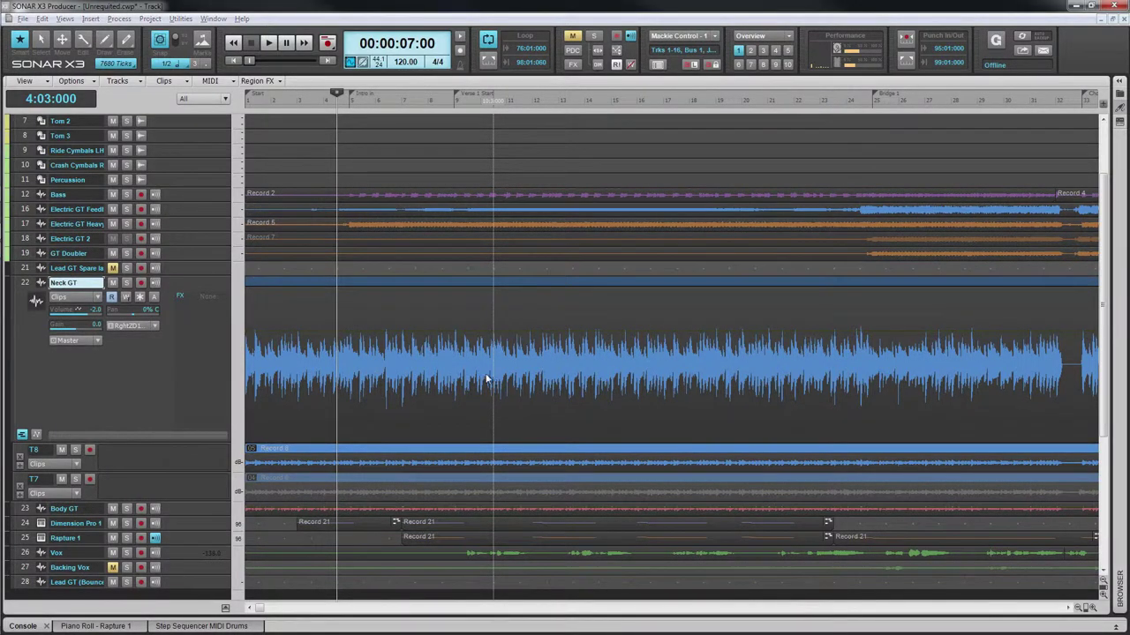
key("p")
scroll(512, 362, "down", 2)
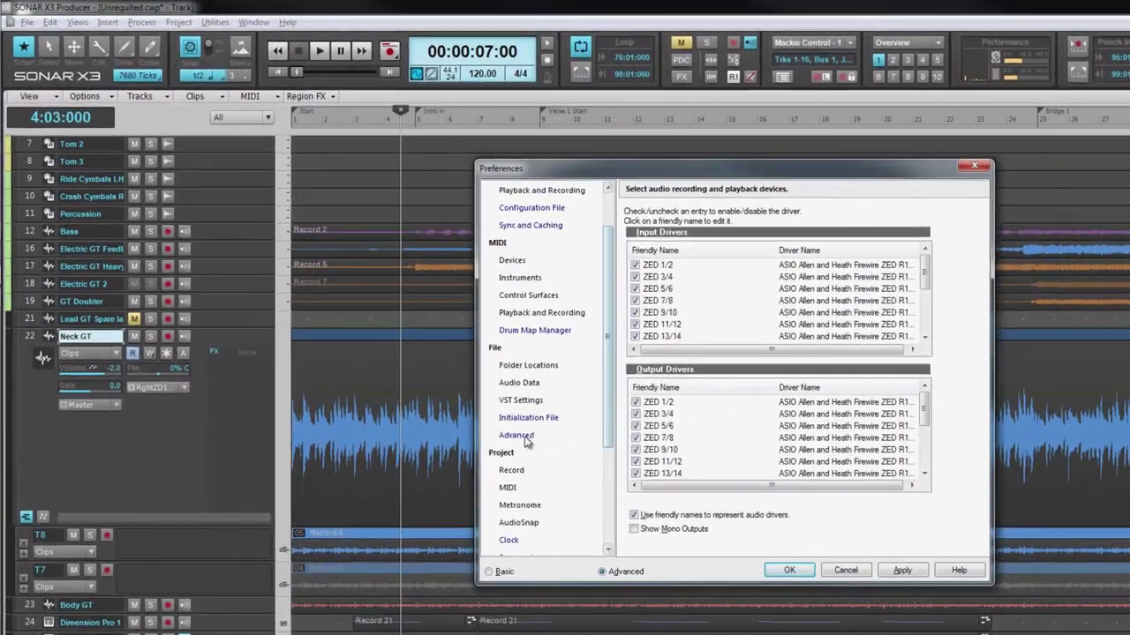
left_click(447, 346)
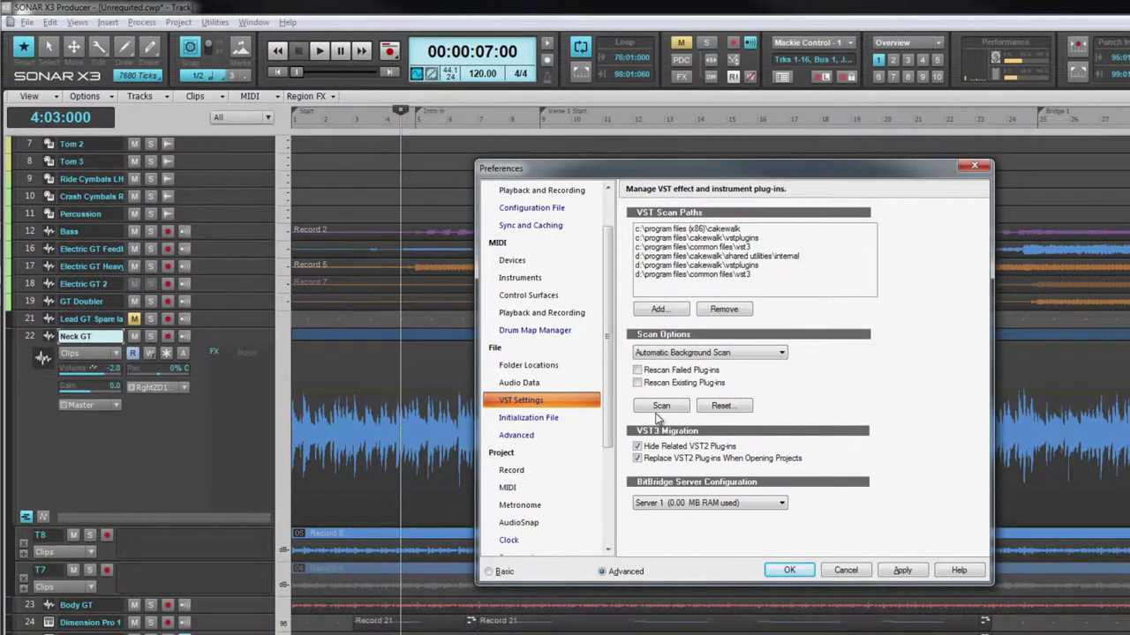
left_click(782, 353)
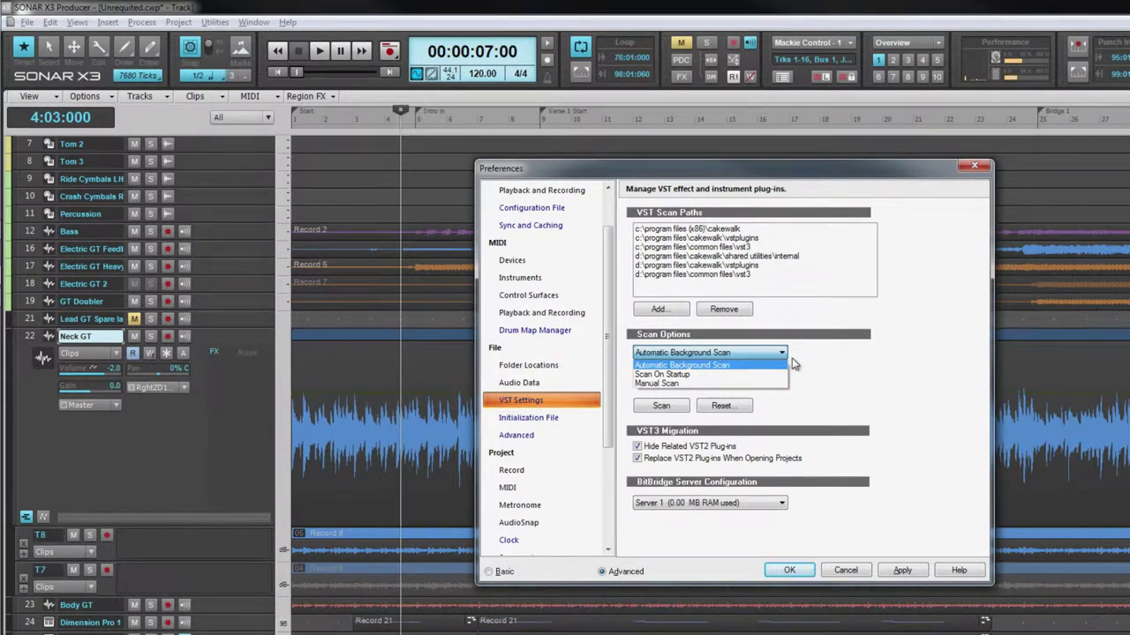
left_click(828, 374)
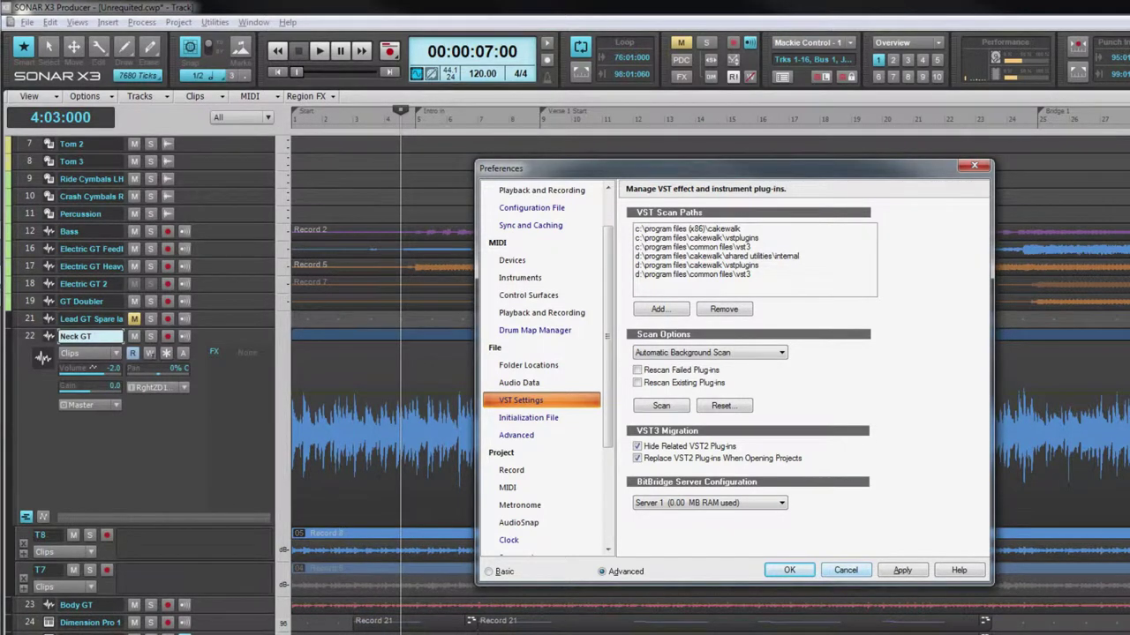
left_click(847, 571)
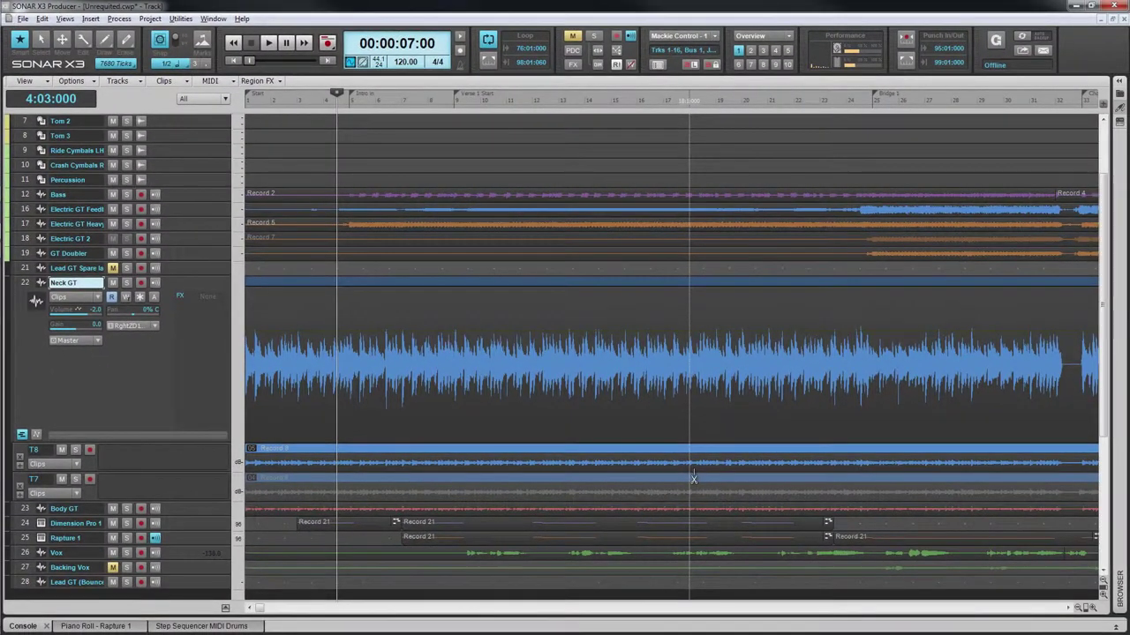
- Show the plug-in browser, expand the audio effect folders, and review the plug-in layout and VST3 sorting options
key("b")
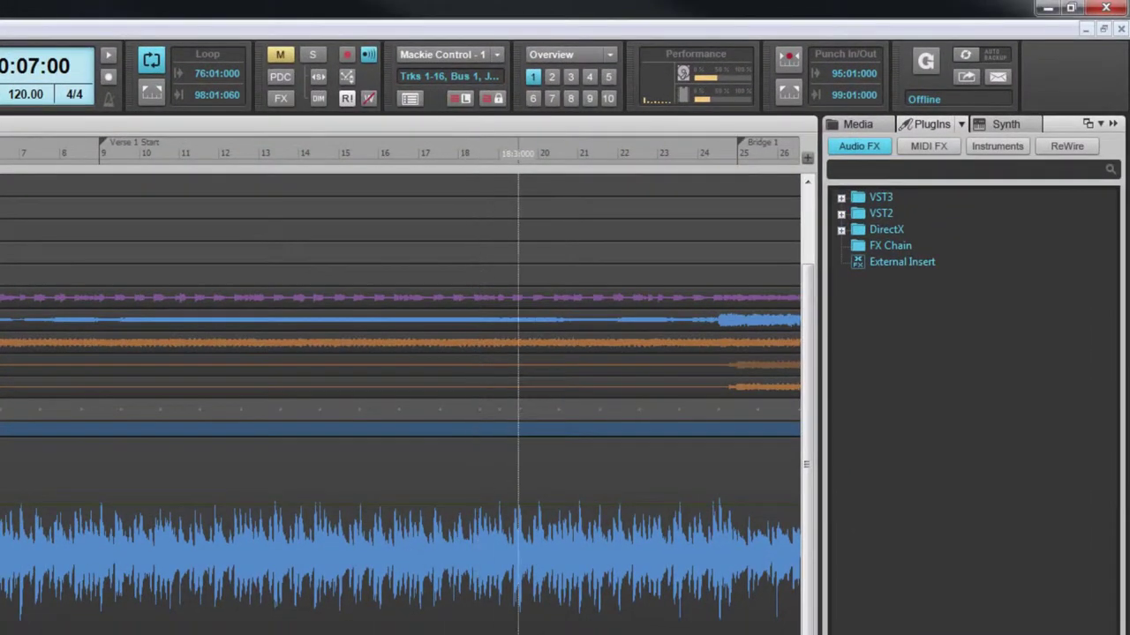
left_click(842, 200)
left_click(841, 263)
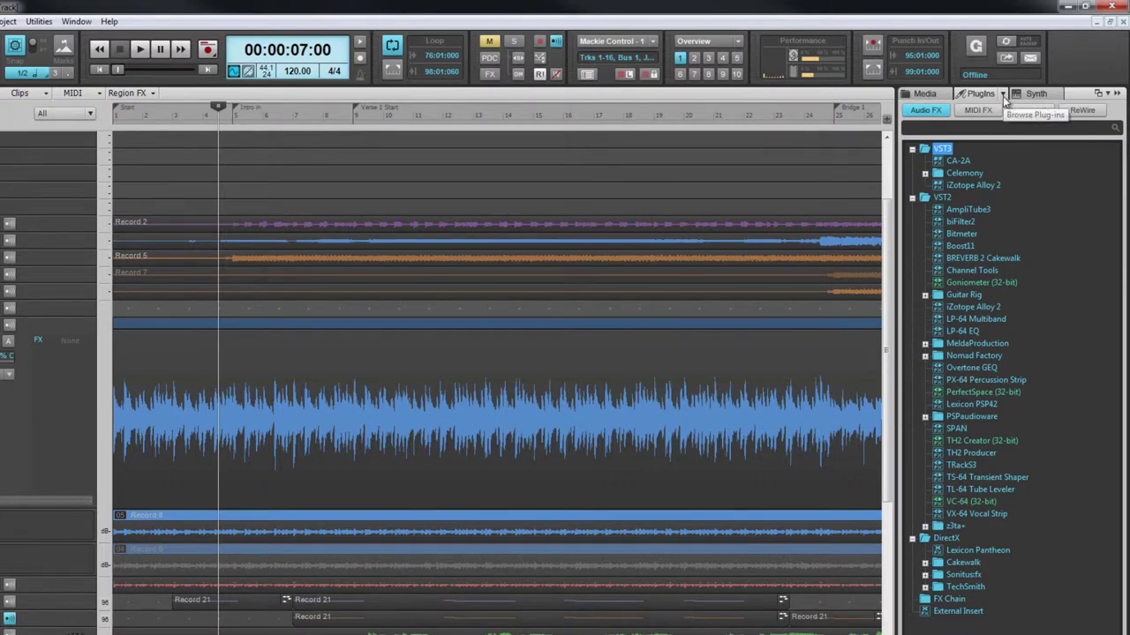
left_click(1003, 94)
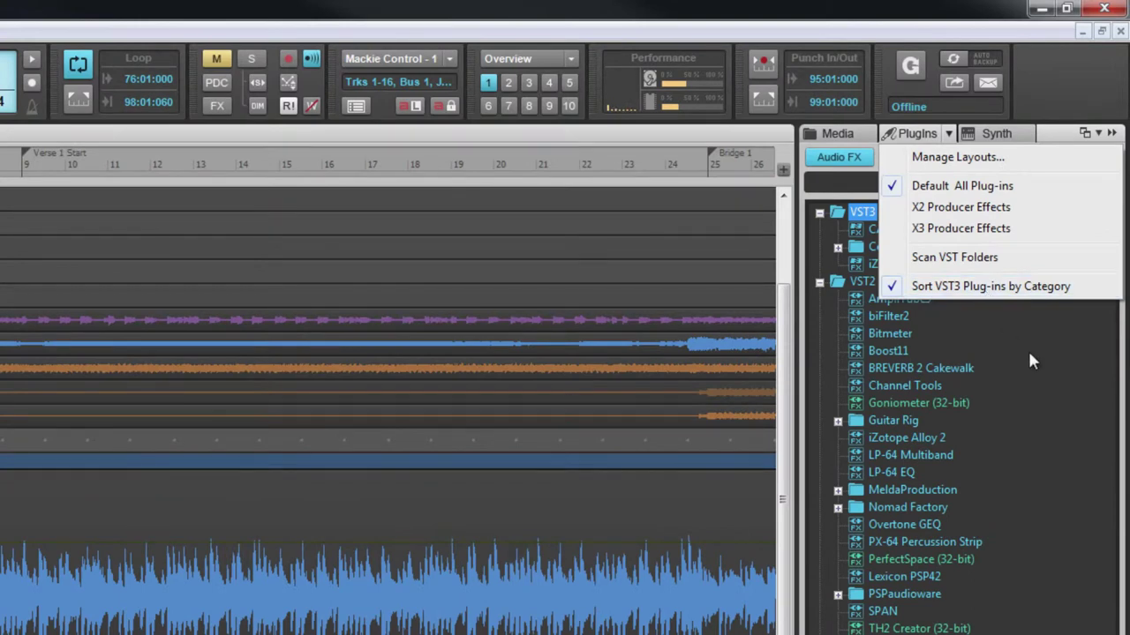
left_click(1030, 362)
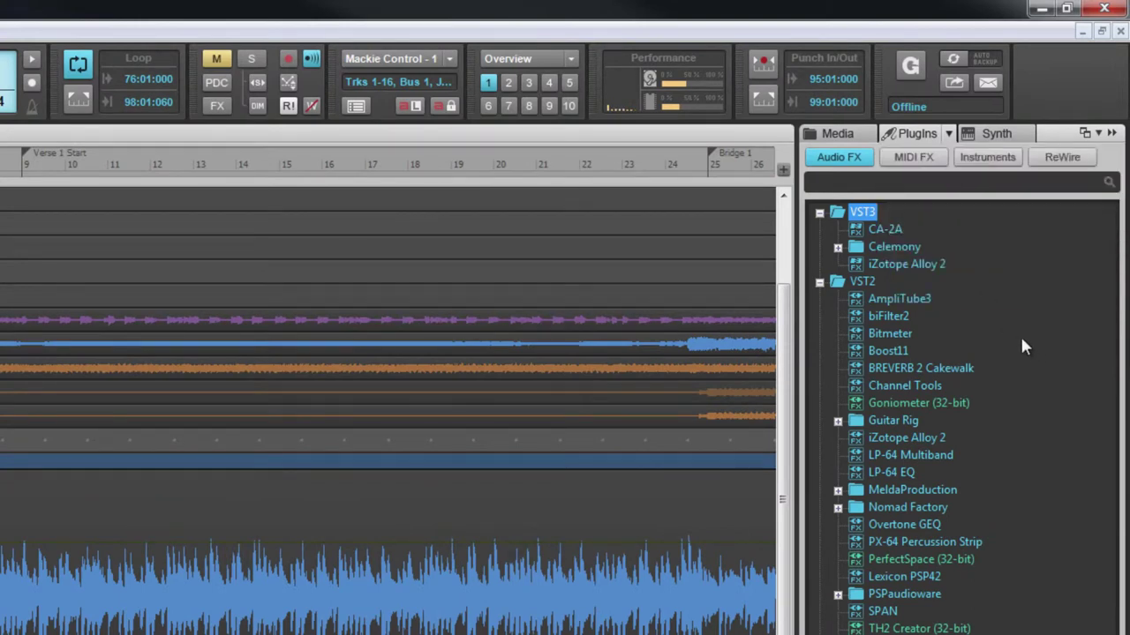
- Examine the VST2 and DirectX instruments, and return to the audio effects to examine the Cakewalk DirectX plug-ins
left_click(999, 159)
left_click(819, 212)
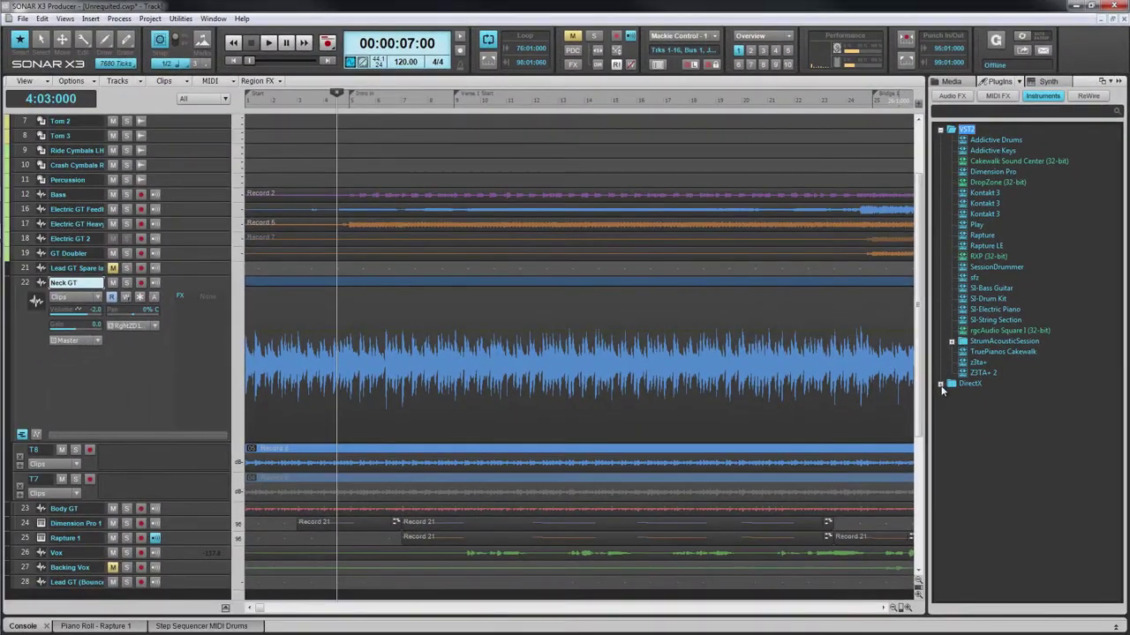
left_click(941, 384)
left_click(952, 95)
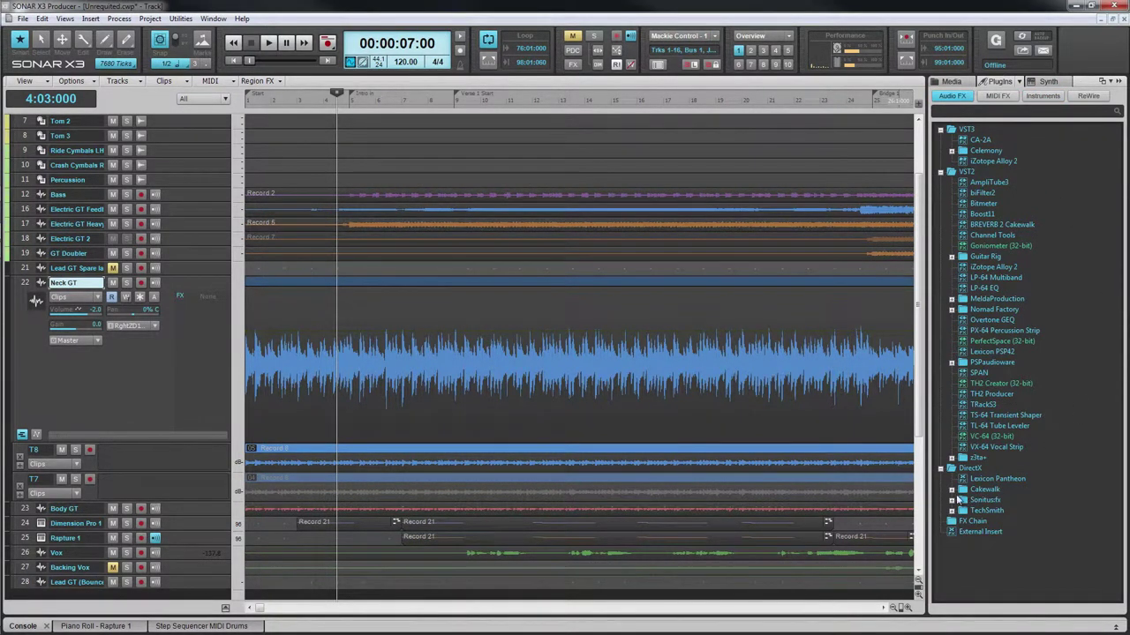
left_click(952, 490)
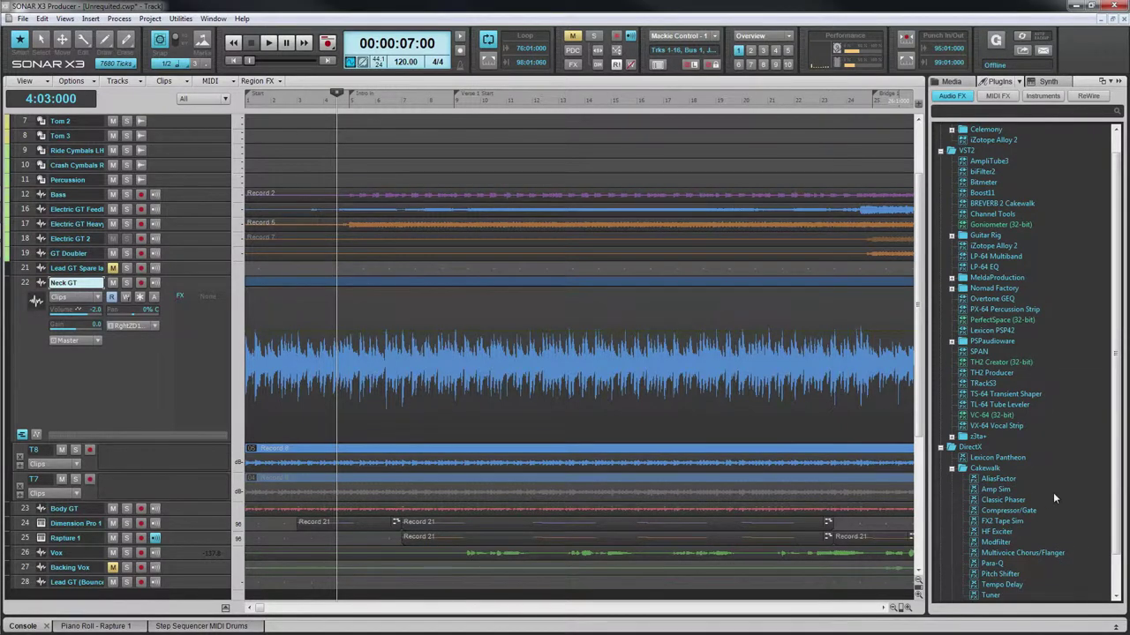
scroll(1053, 492, "down", 1)
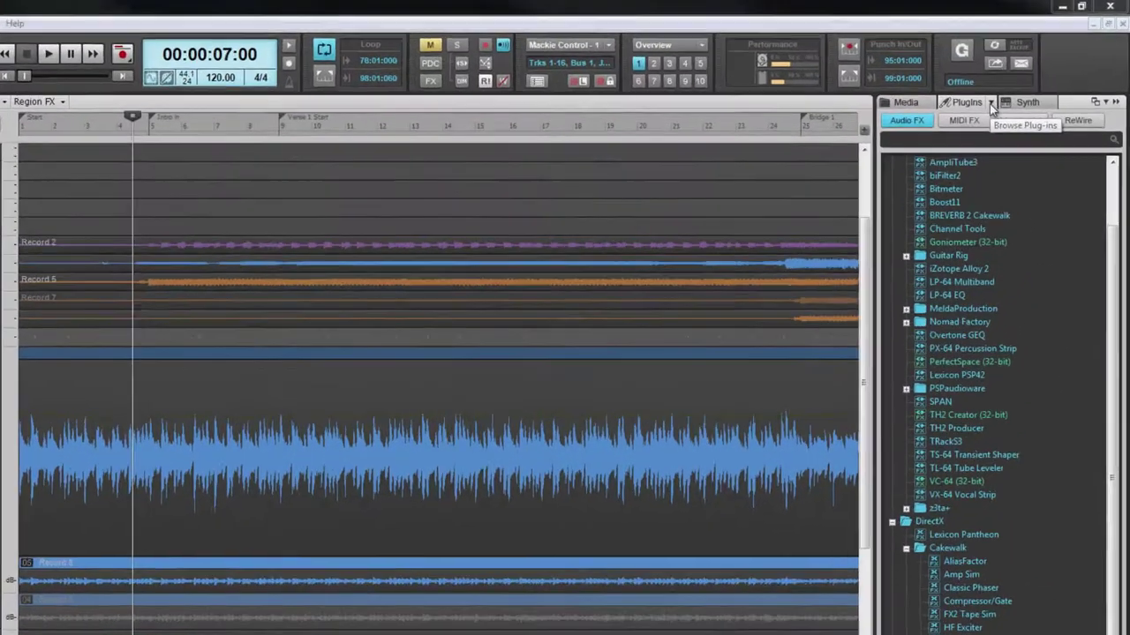
- View the plug-in layout manager, close it, and look through the VST3 and VST2 audio effect folders again
left_click(991, 103)
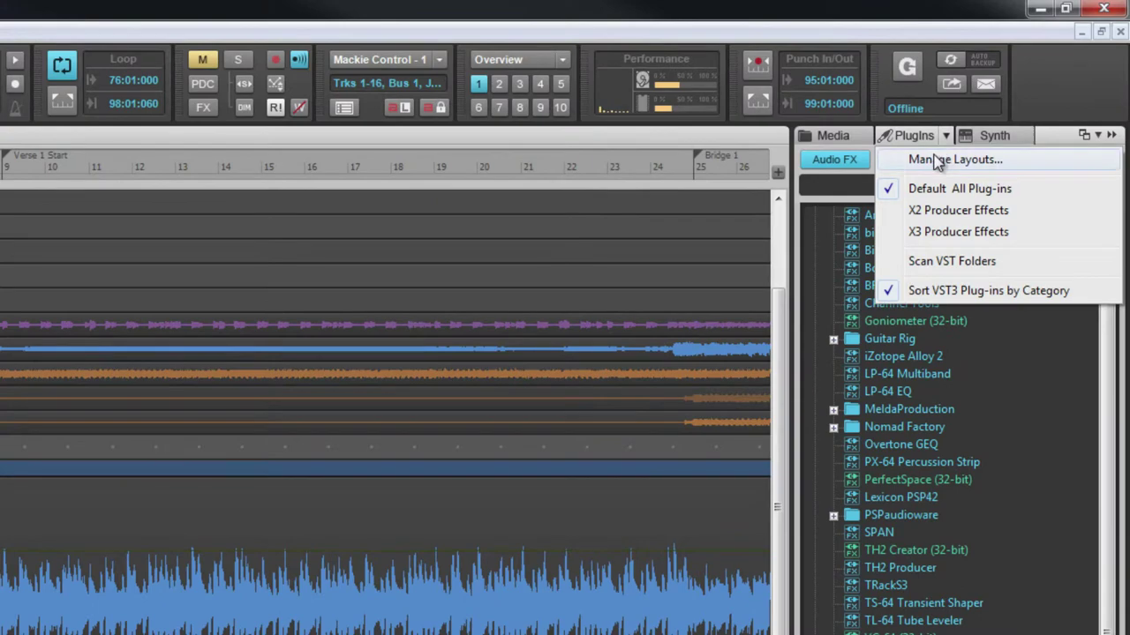
left_click(972, 119)
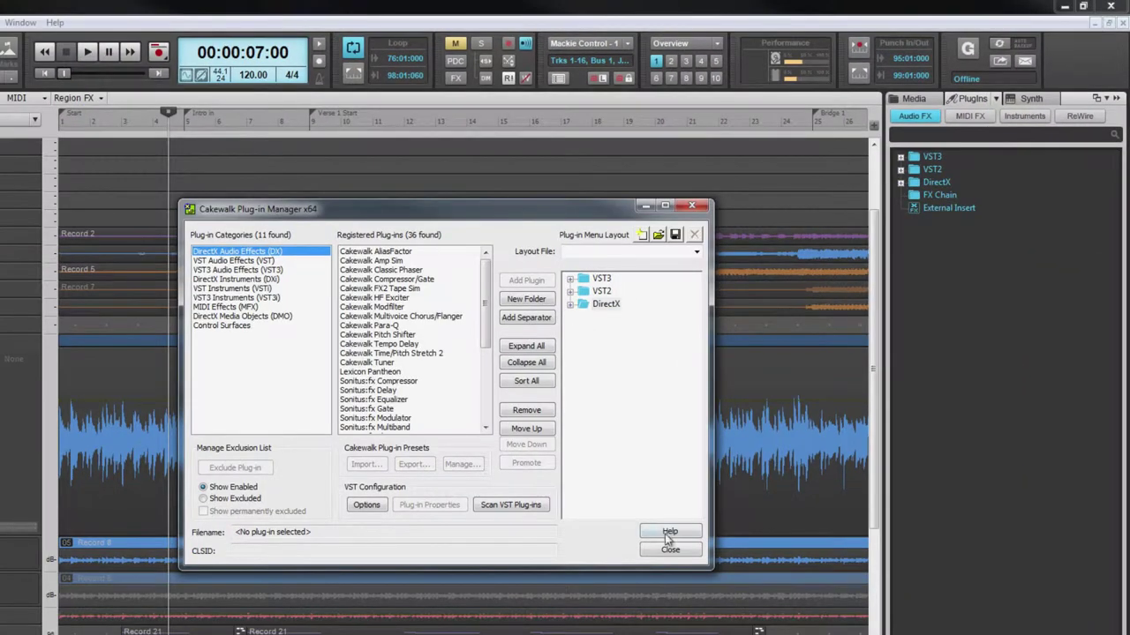
left_click(671, 550)
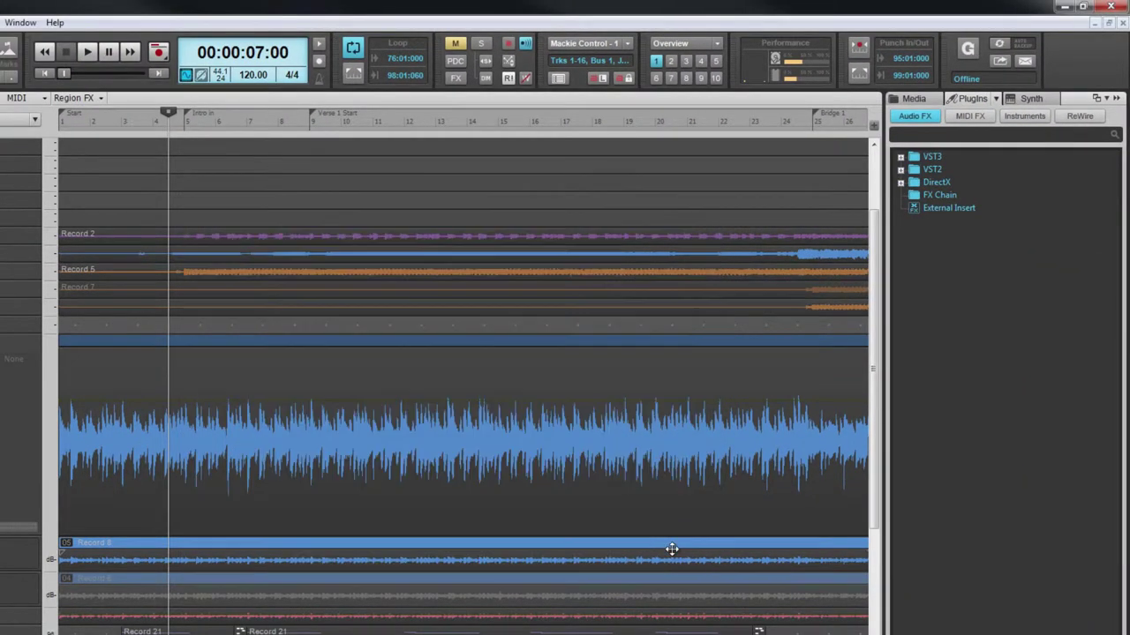
left_click(901, 158)
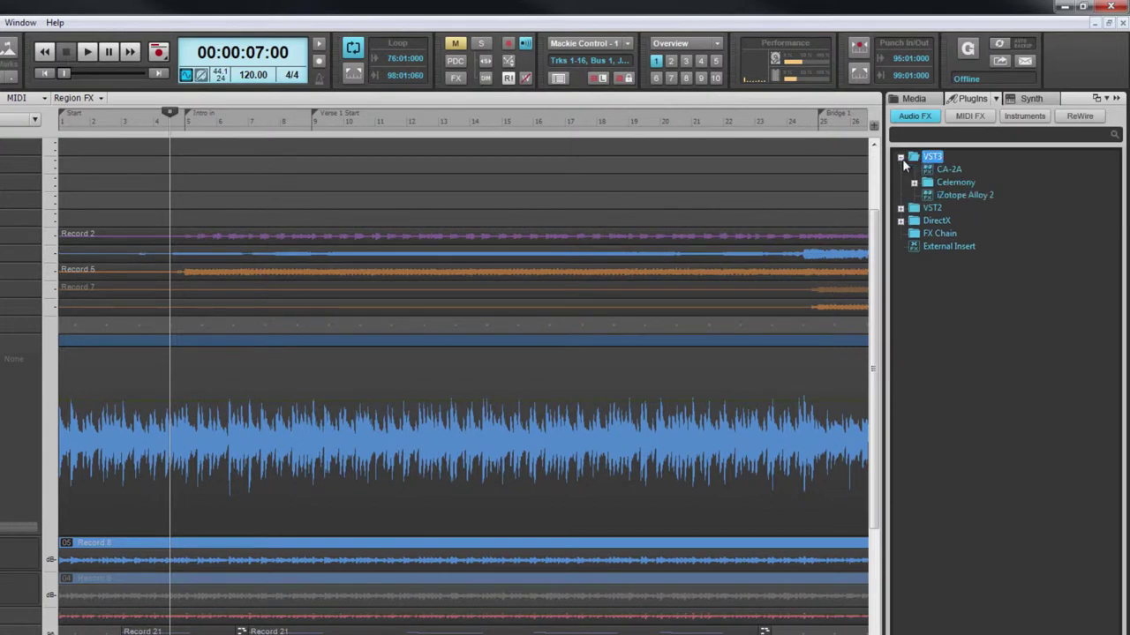
left_click(900, 208)
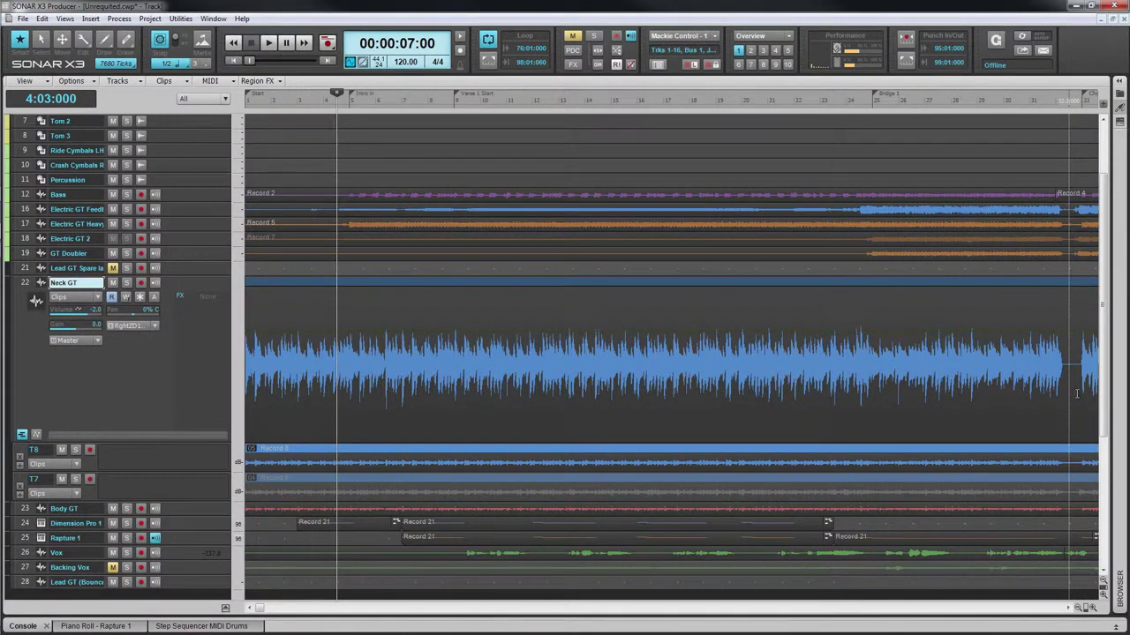
- Expand the Body GT, Backing Vox and track 28 lead guitar strips, and enlarge Neck GT's T8 and T7 take lanes
scroll(1103, 344, "down", 5)
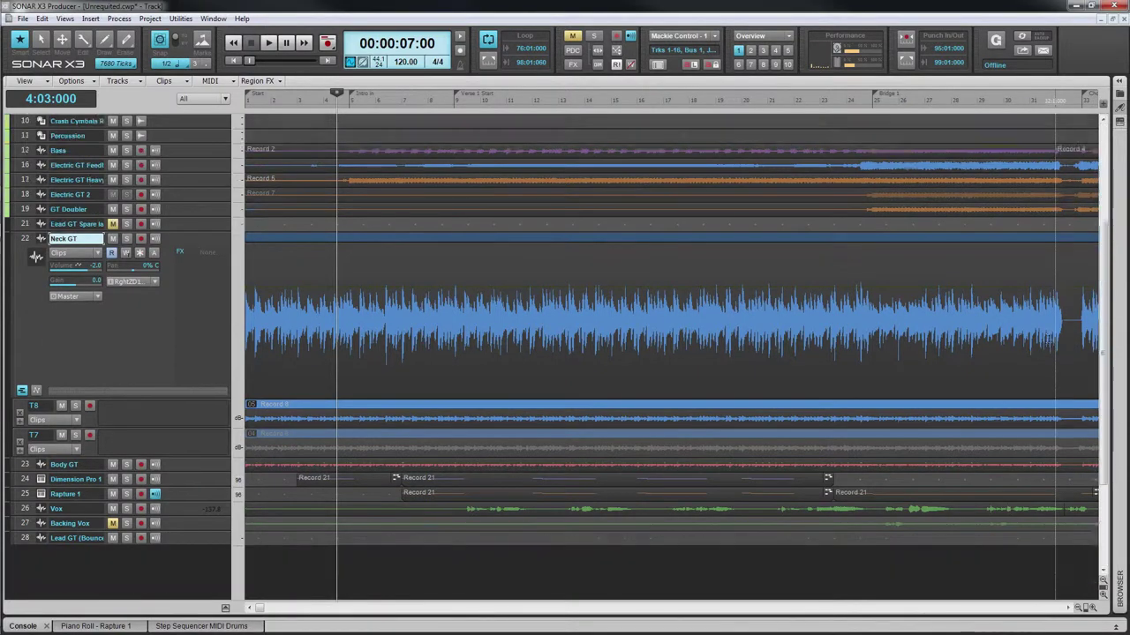
scroll(1044, 340, "down", 2)
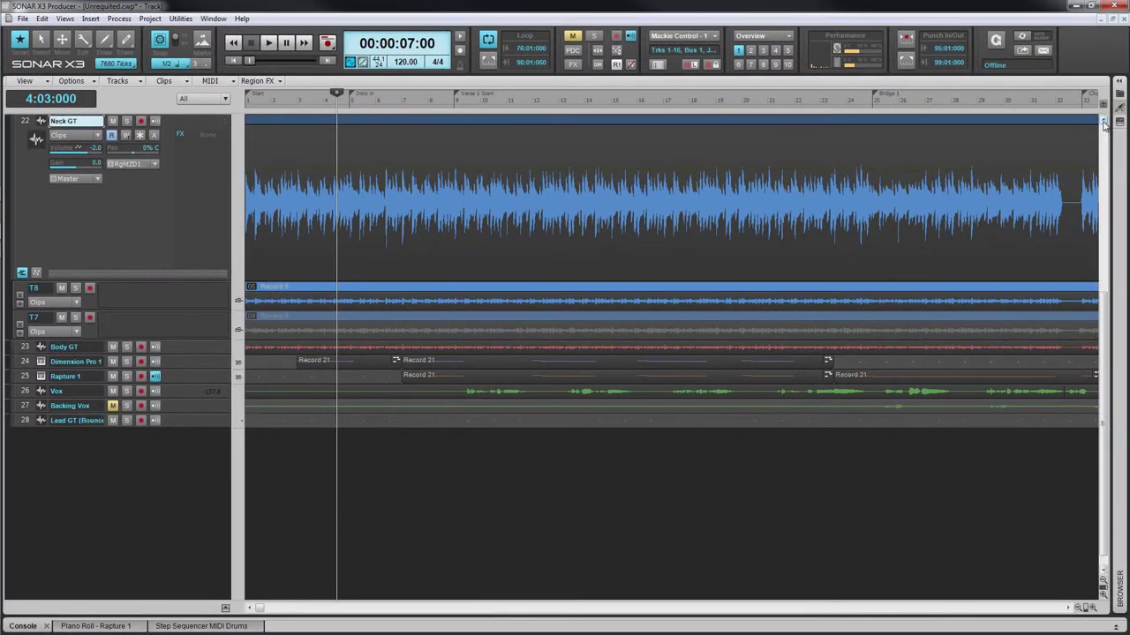
left_click(310, 384)
left_click(310, 465)
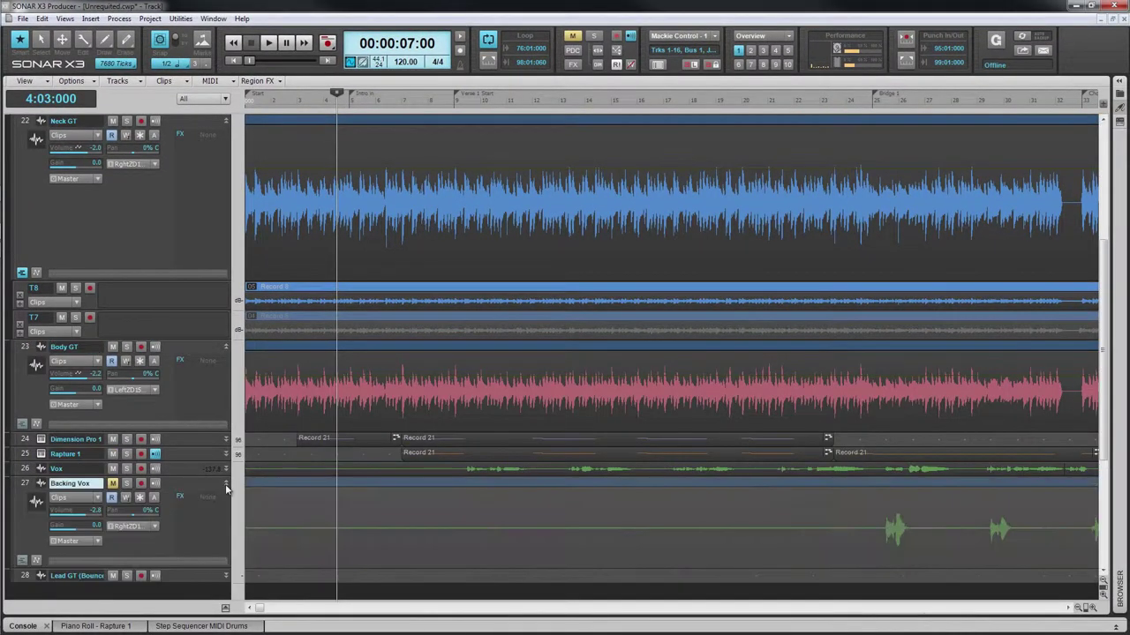
left_click(226, 577)
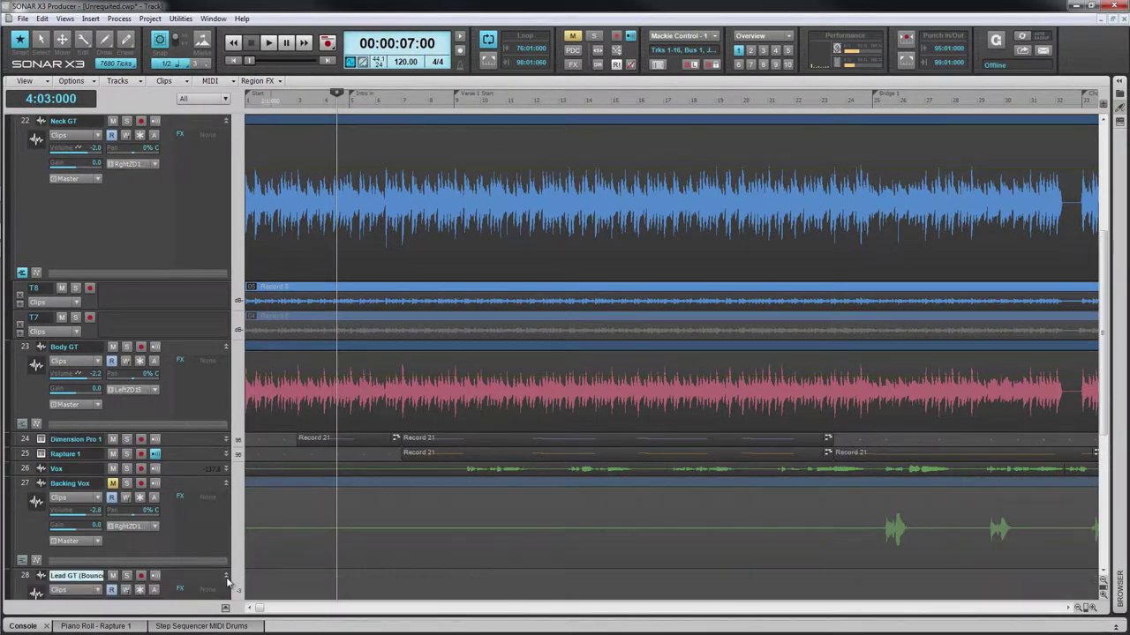
left_click(1104, 576)
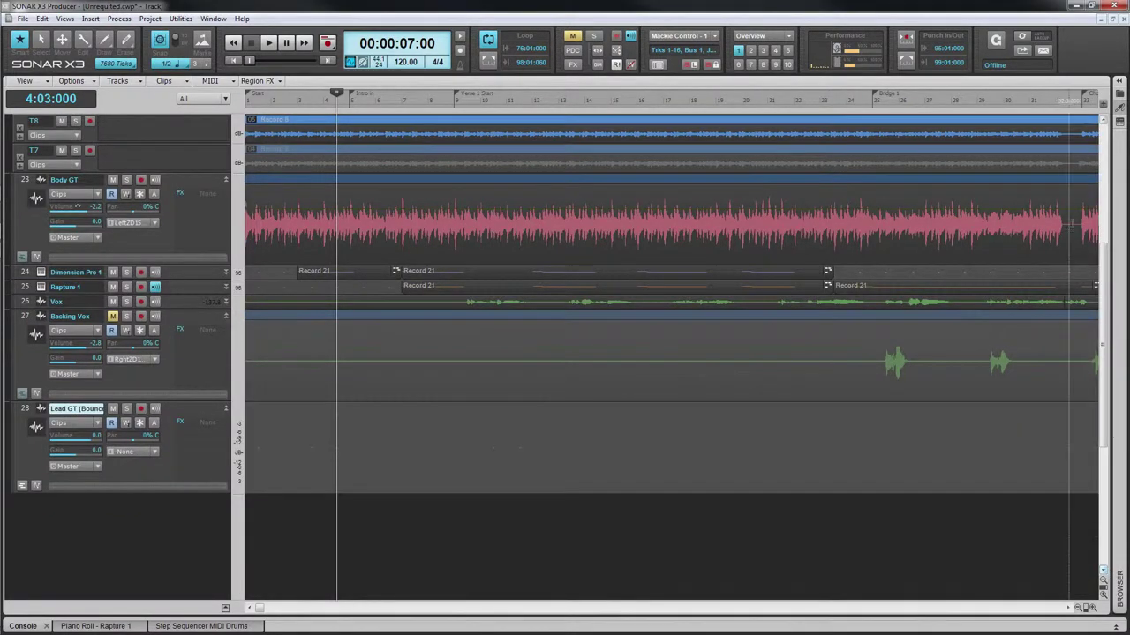
scroll(1104, 121, "up", 5)
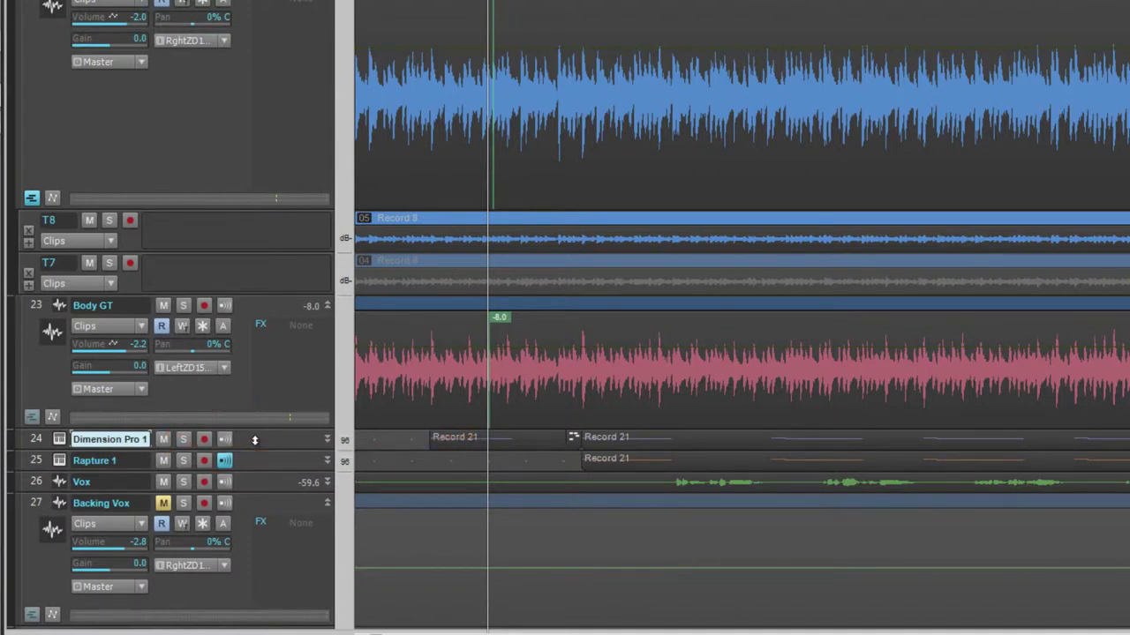
left_click_drag(224, 251, 243, 309)
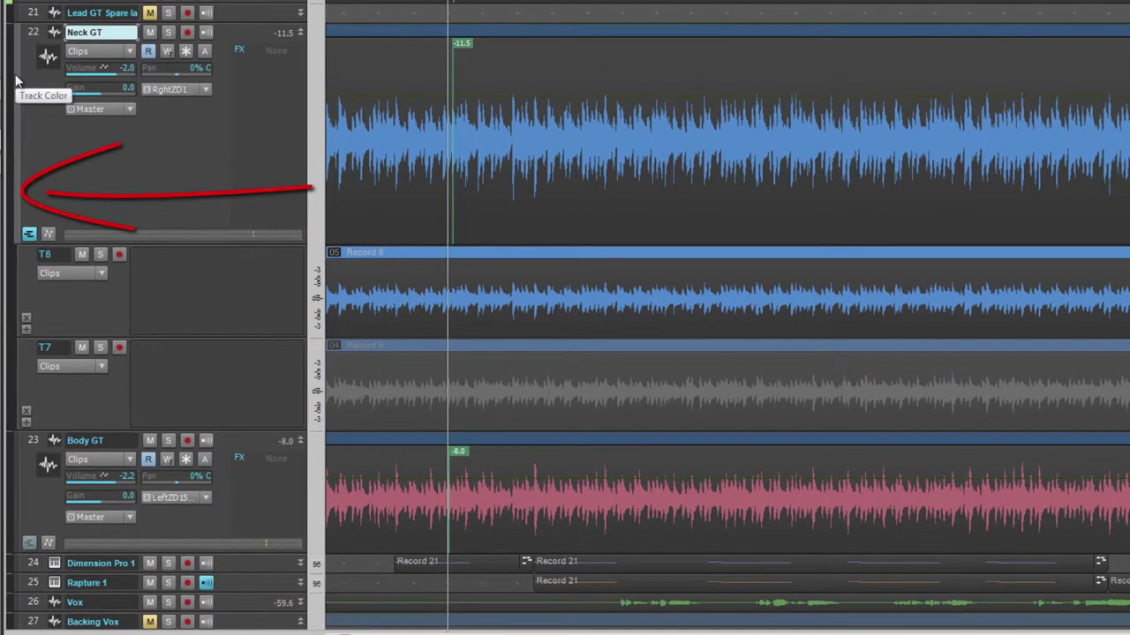
- Check the track color strips in the track and console views, and set the Neck GT track's color to purple
left_click(16, 81)
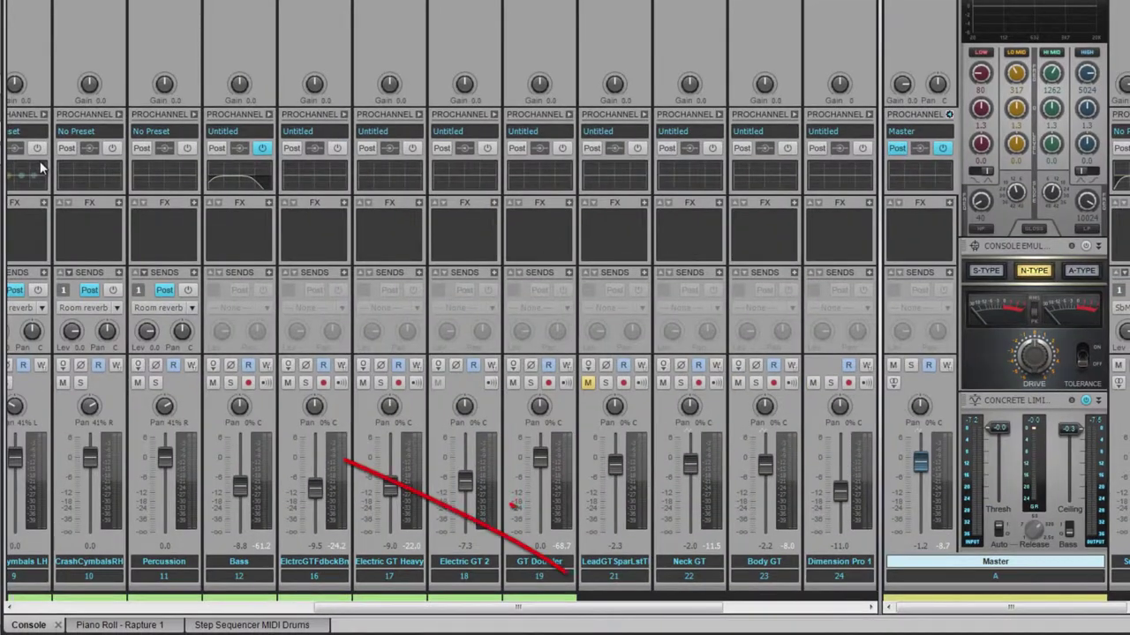
left_click(616, 597)
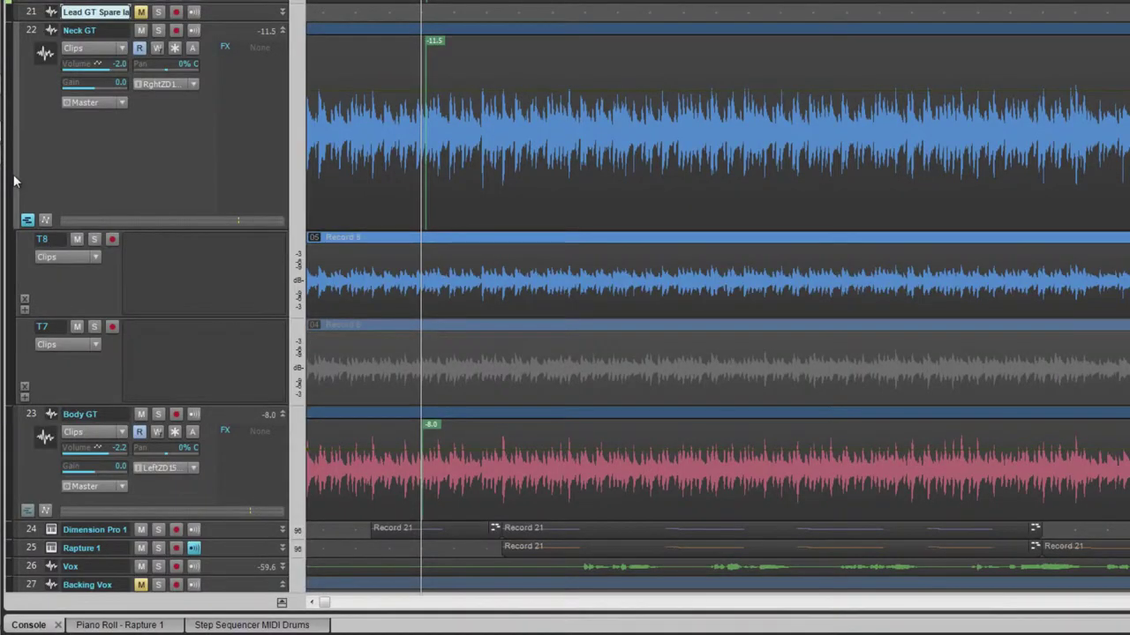
left_click(14, 182)
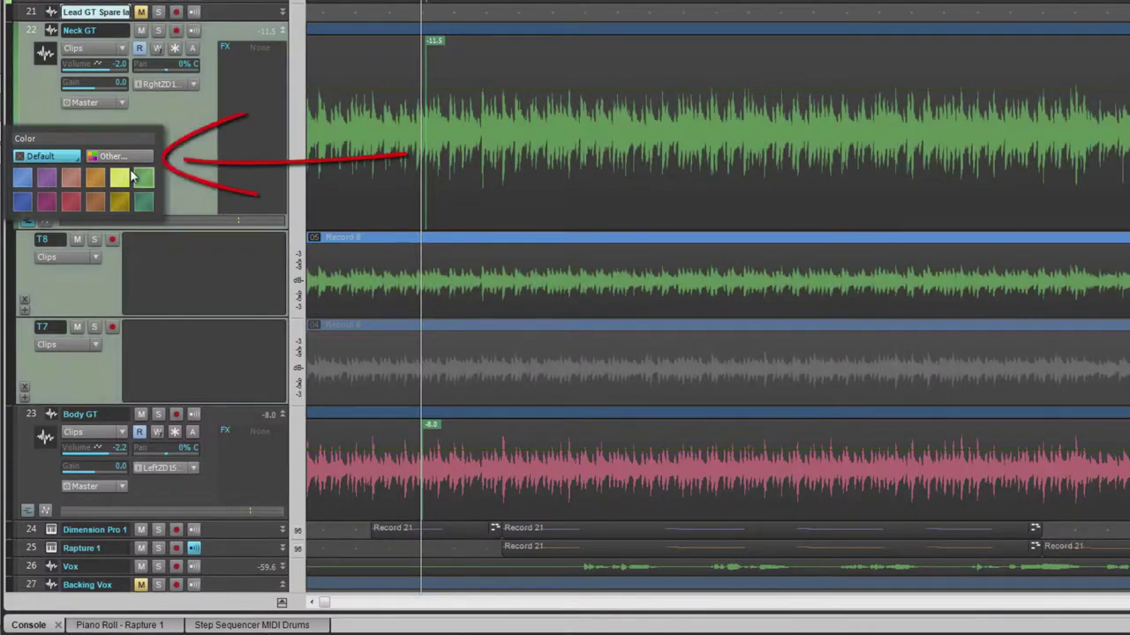
left_click(118, 157)
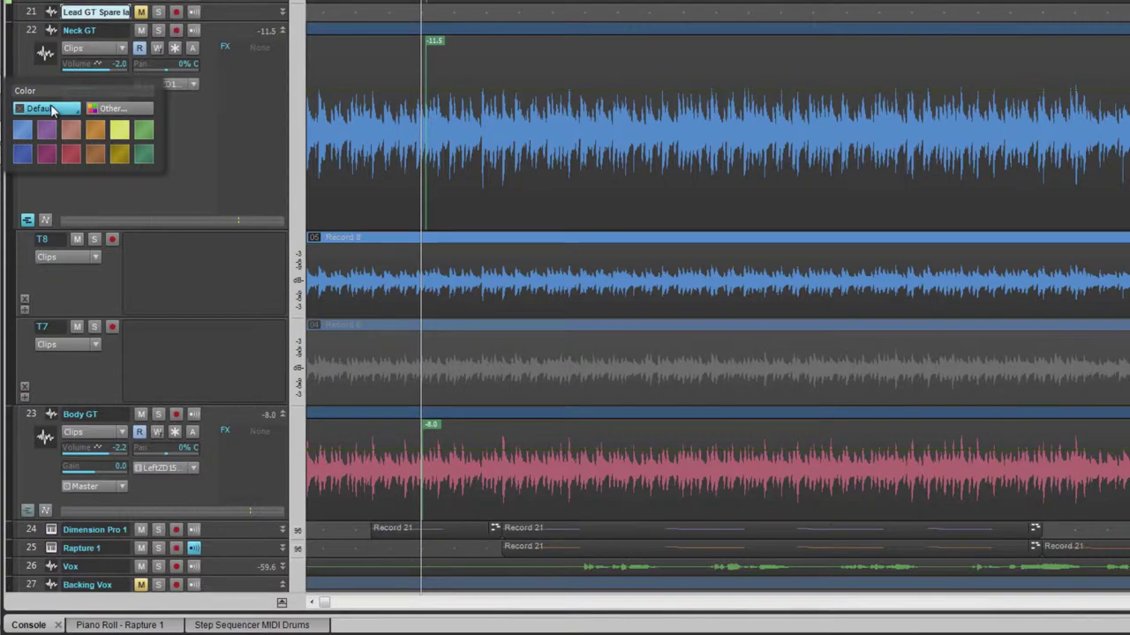
left_click(52, 129)
- Set the color of tracks 24 through 27 to light yellow and expand the Dimension Pro 1 track
left_click_drag(31, 584, 22, 535)
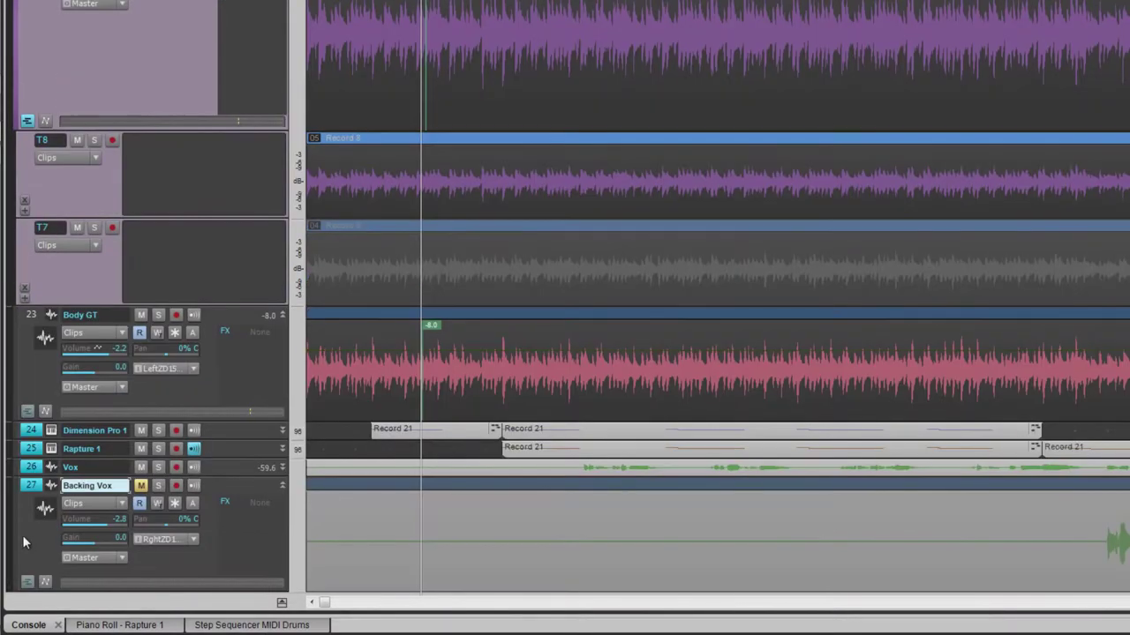
left_click(16, 438)
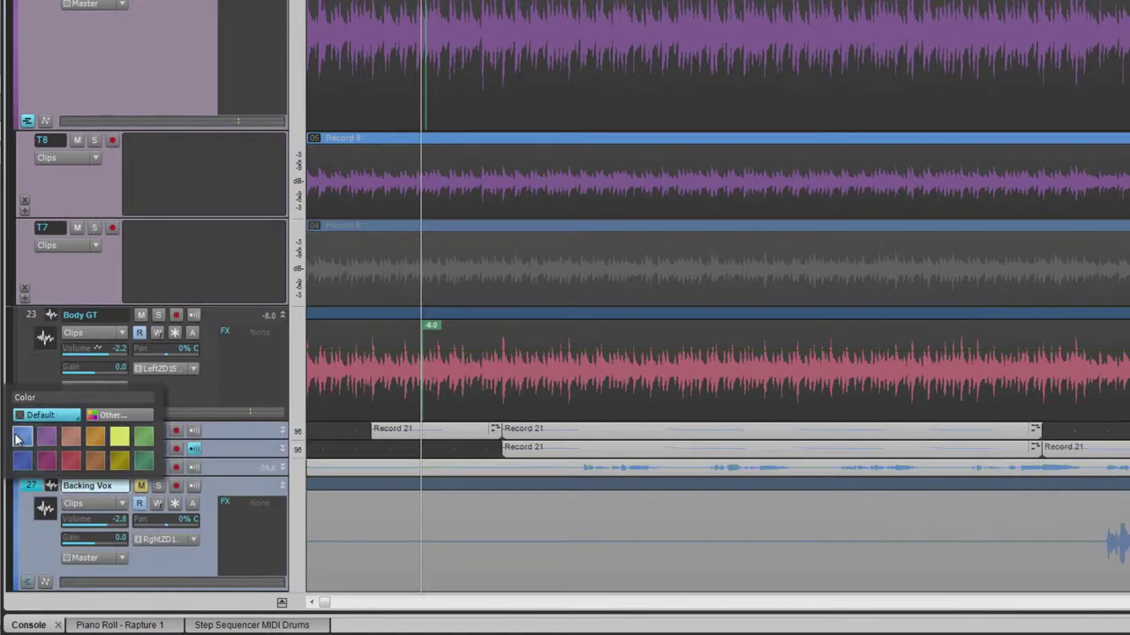
left_click(119, 436)
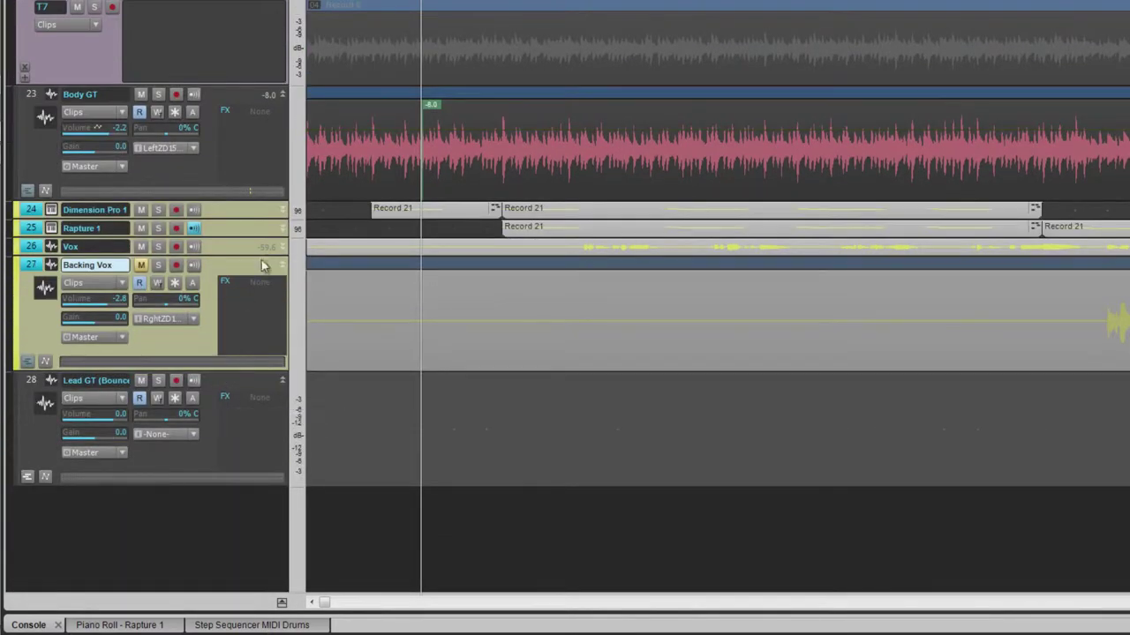
left_click(281, 211)
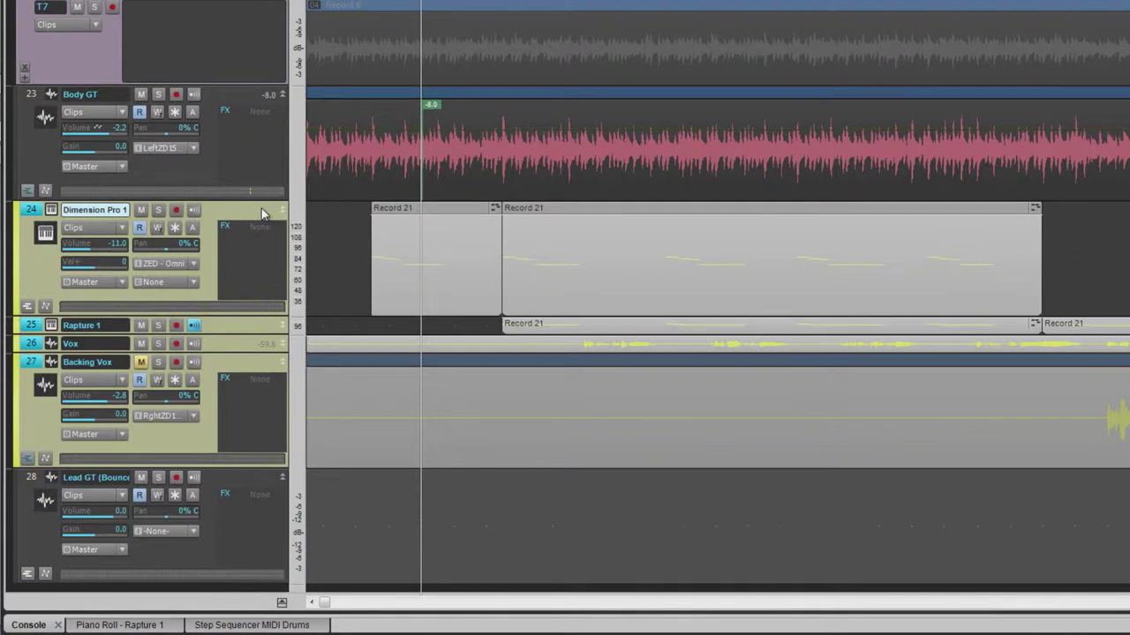
- Set the Body GT track's color to follow its bus
left_click(15, 144)
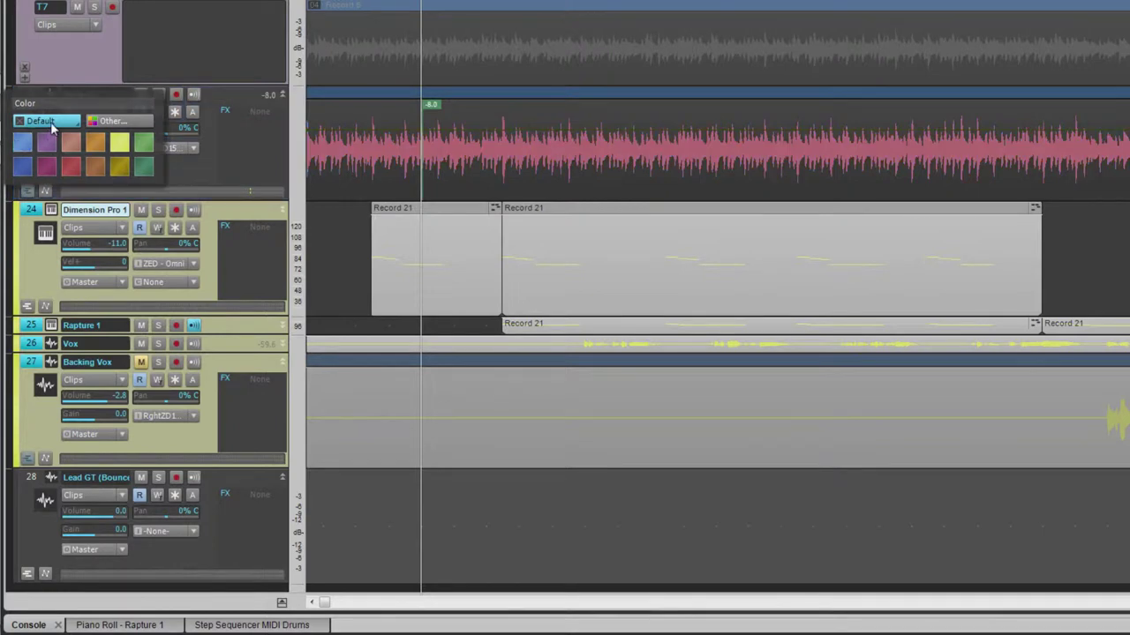
left_click(51, 122)
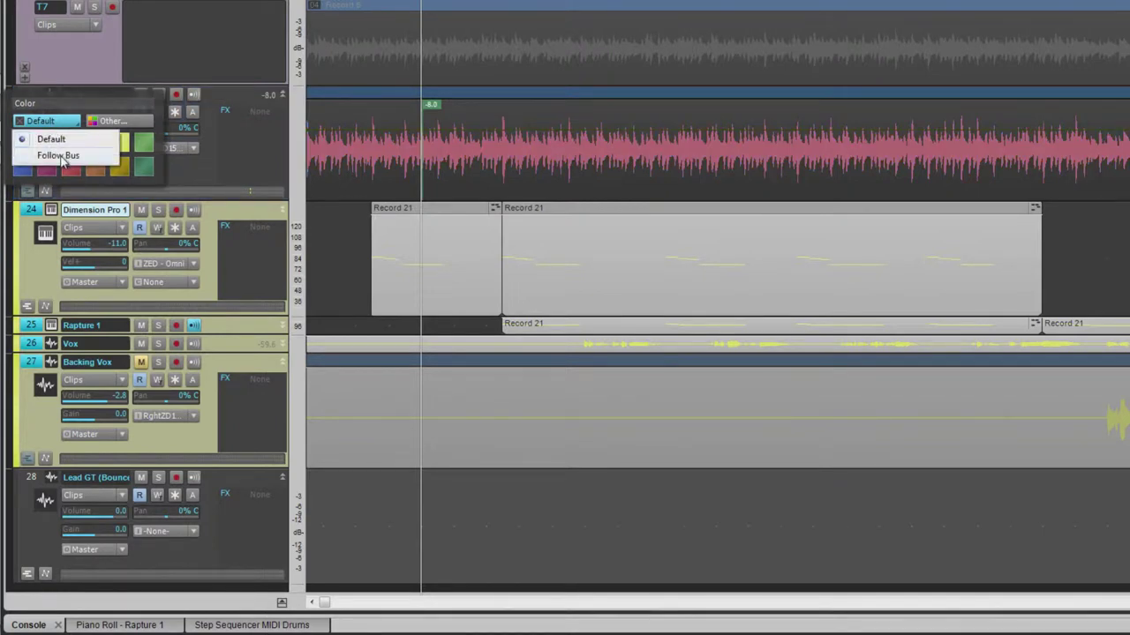
left_click(64, 156)
- Select the Vox and Backing Vox tracks and set their color to follow the bus
left_click(35, 351, "shift")
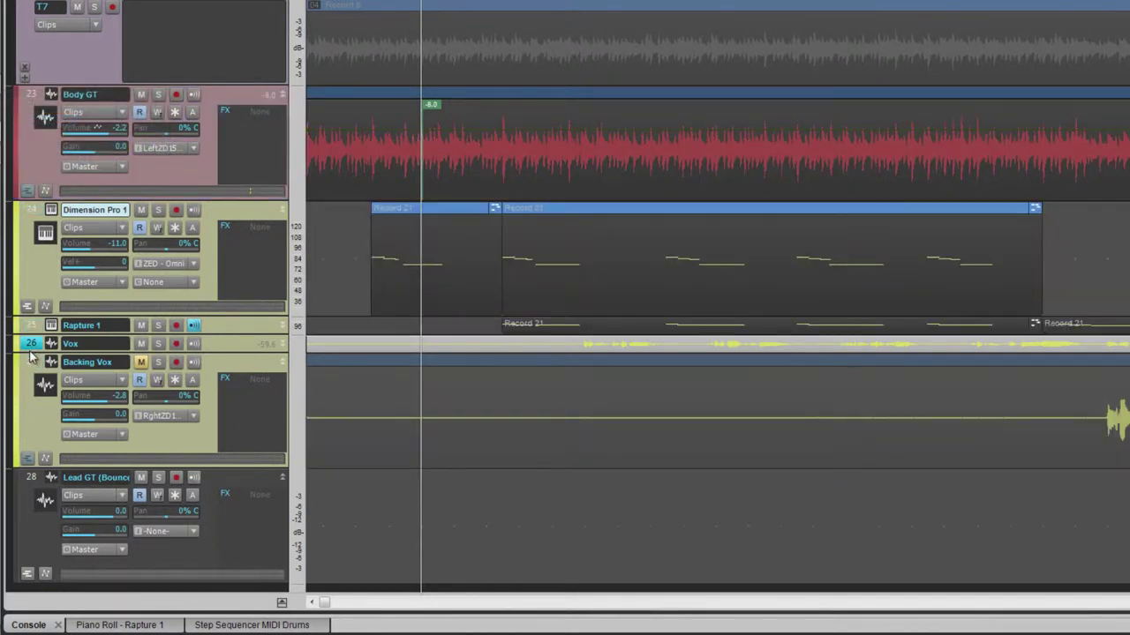
left_click(17, 352)
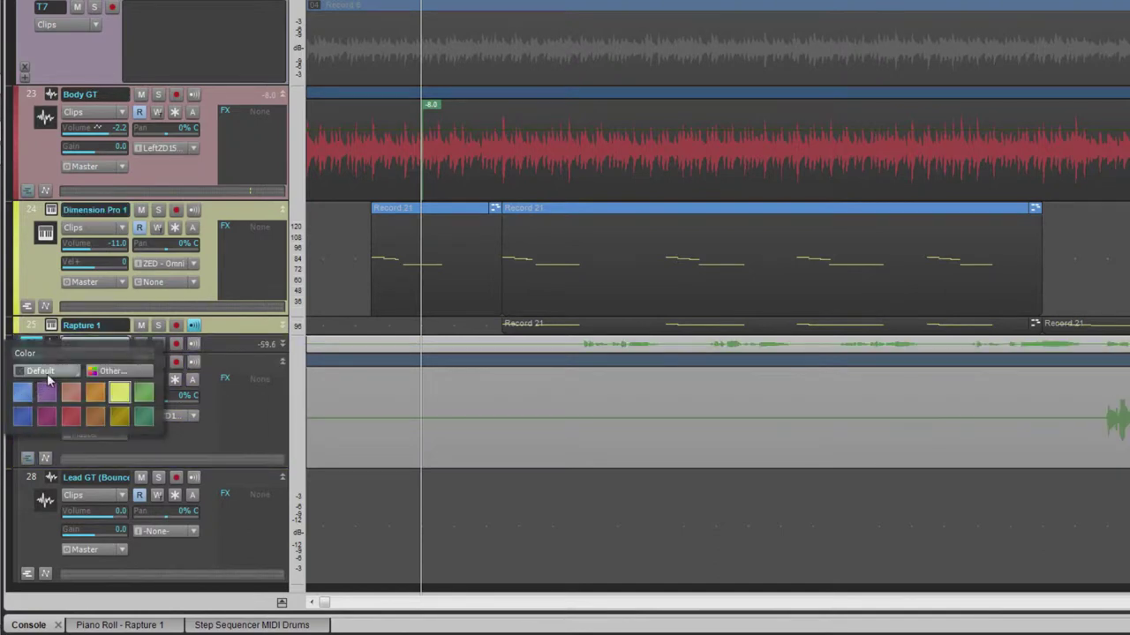
left_click(40, 371)
left_click(58, 406)
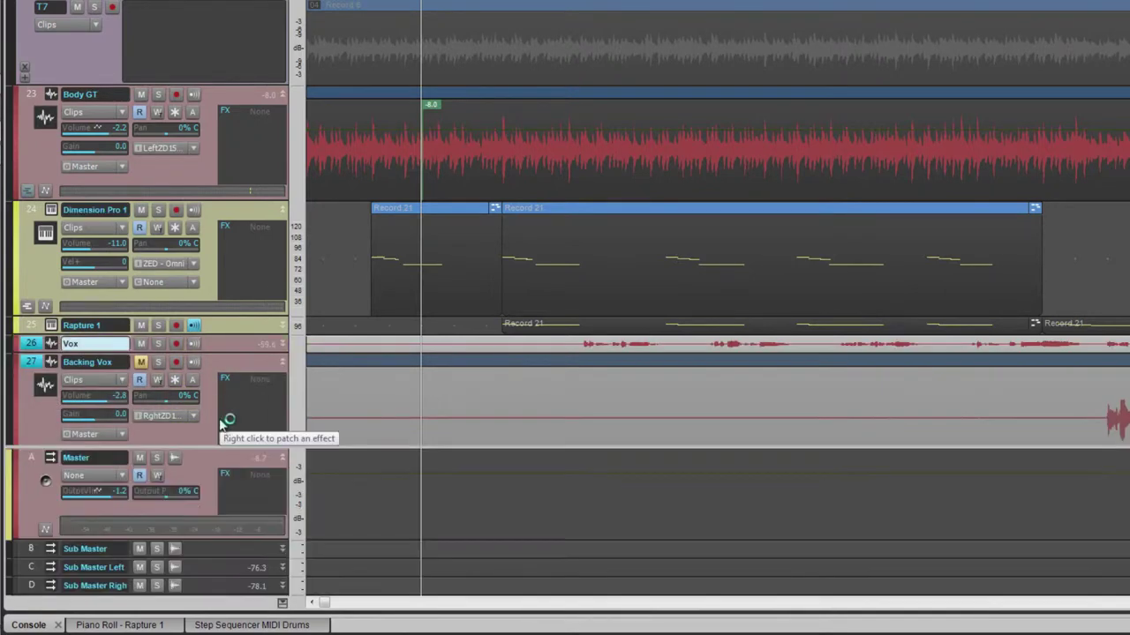
- Set the Master bus strip's color to light green
left_click(13, 490)
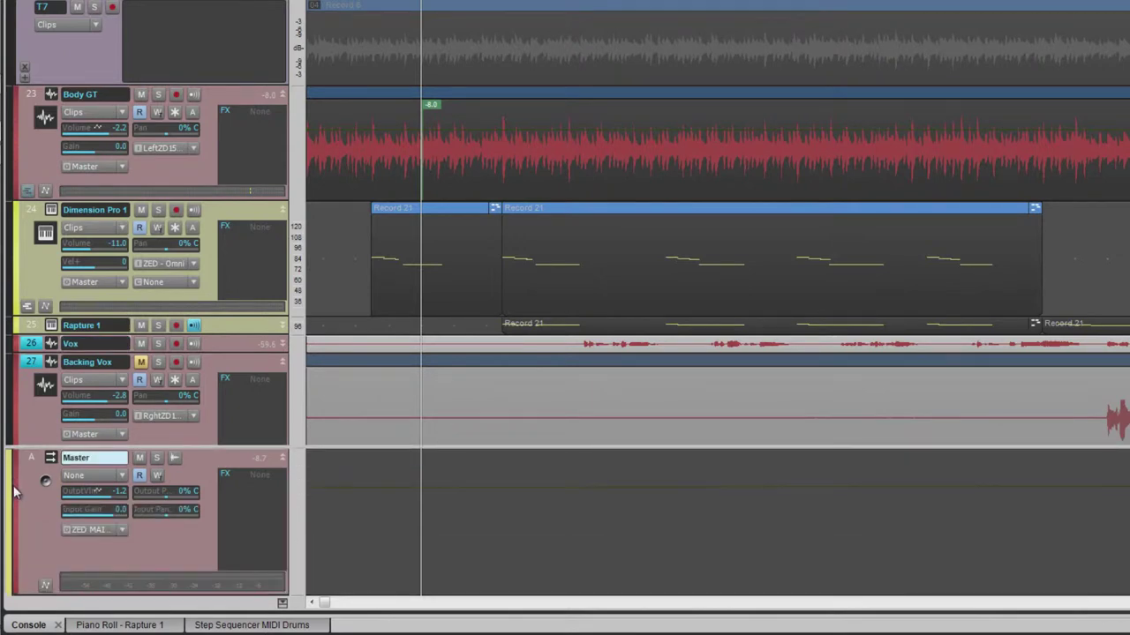
left_click(13, 490)
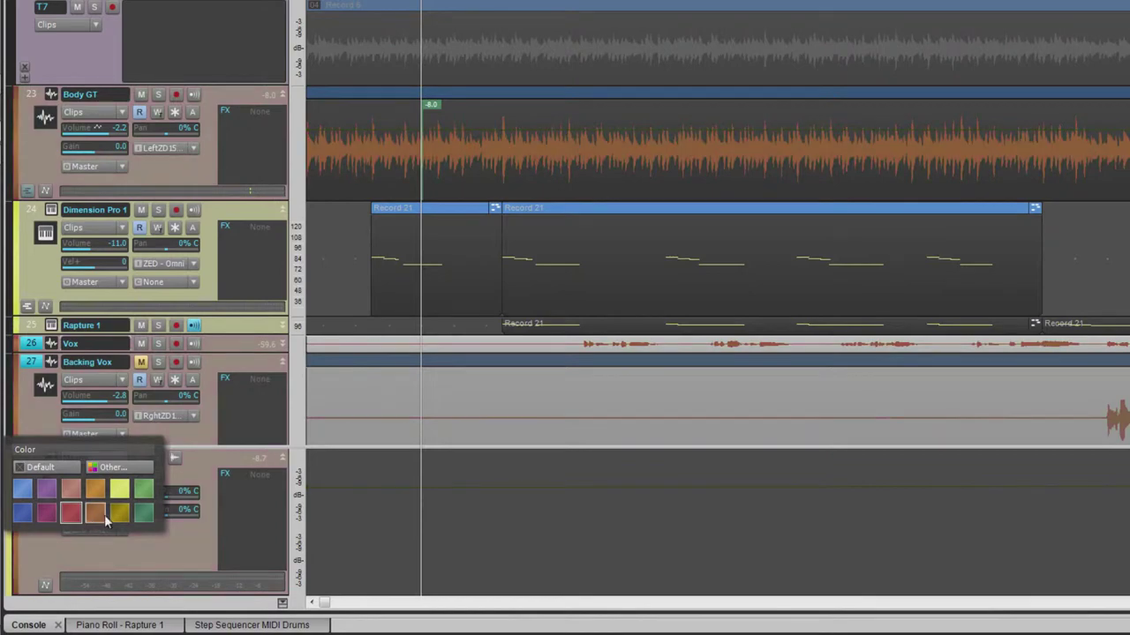
left_click(144, 492)
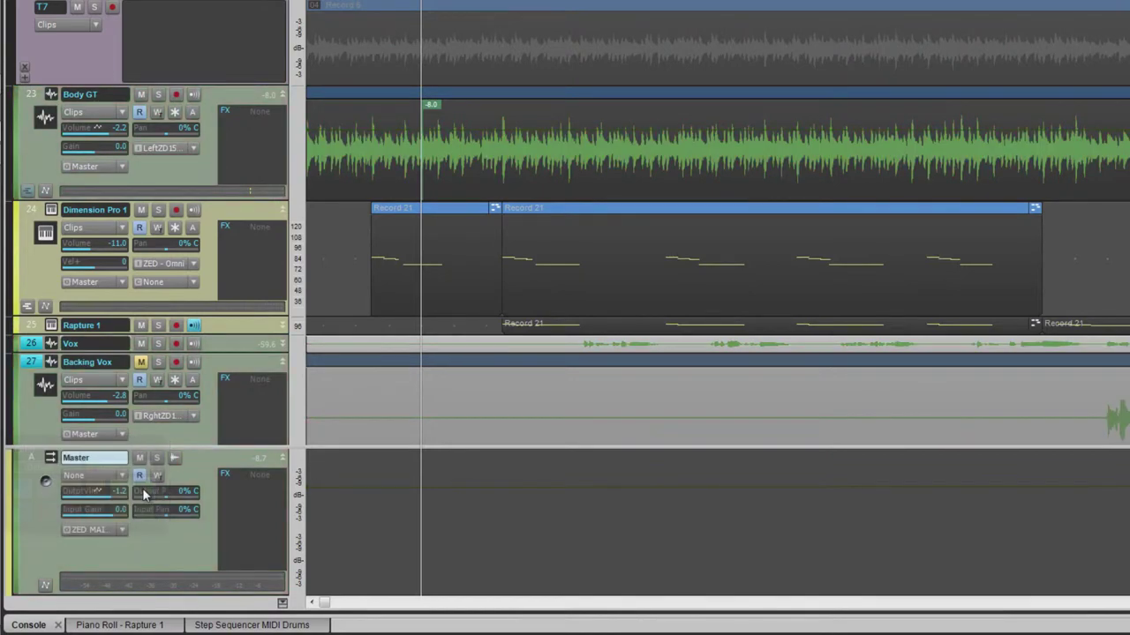
- Open the Colors preferences and look over the list of customizable screen elements
key("p")
scroll(321, 395, "down", 4)
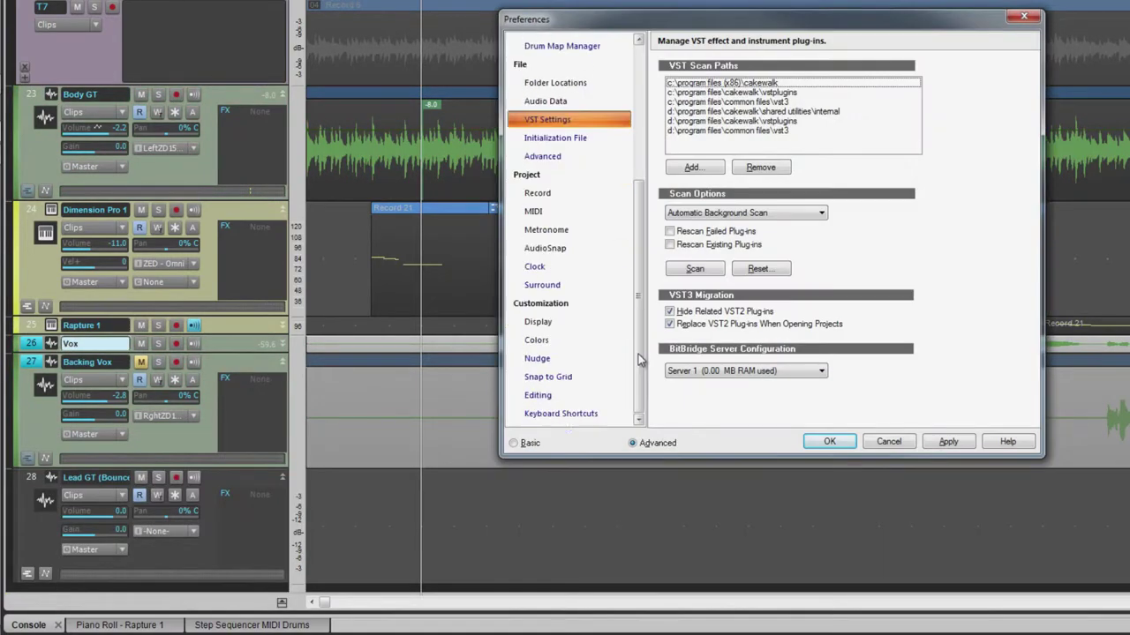
left_click(538, 320)
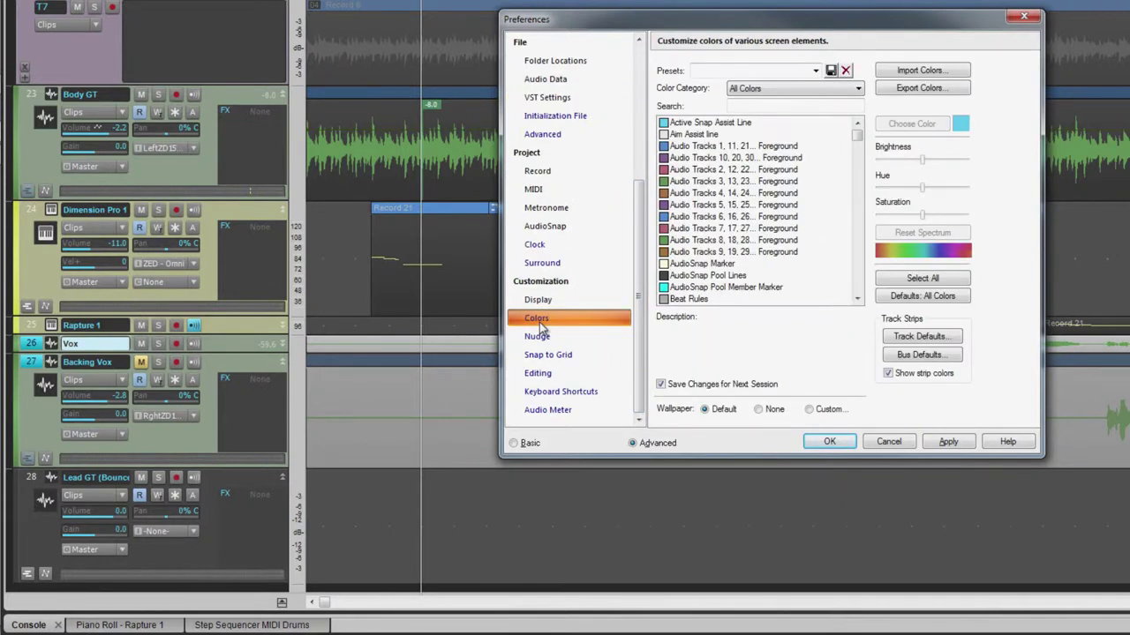
mouse_move(857, 135)
left_mouse_down()
mouse_move(869, 298)
mouse_move(861, 137)
left_mouse_up()
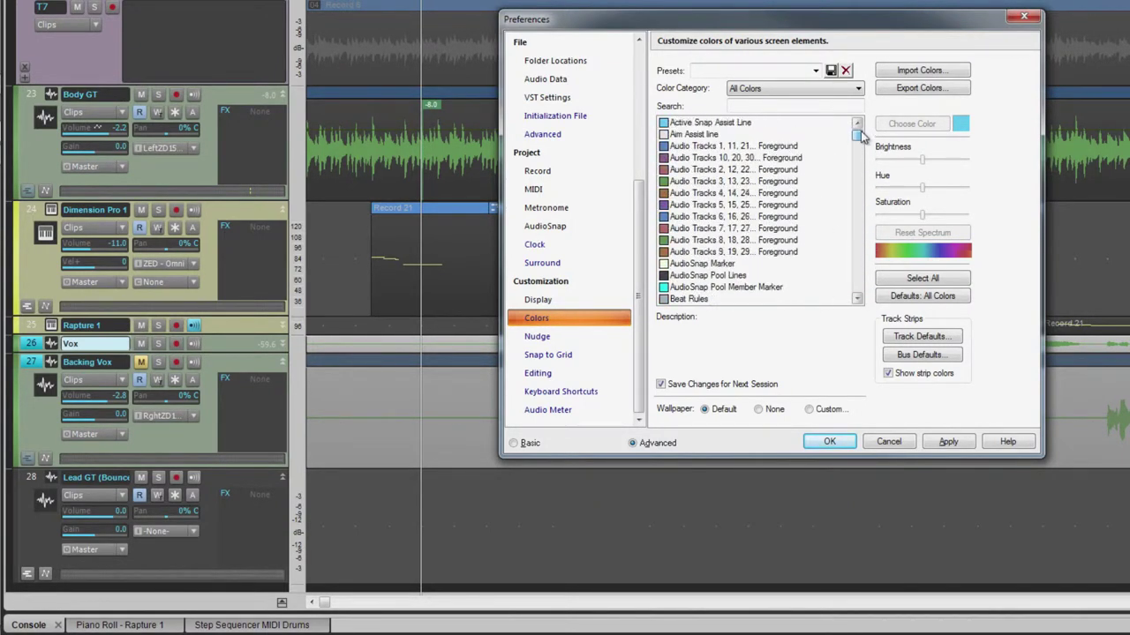
- View the color presets and the color set import dialog, cancel the import and close the preferences
left_click(814, 72)
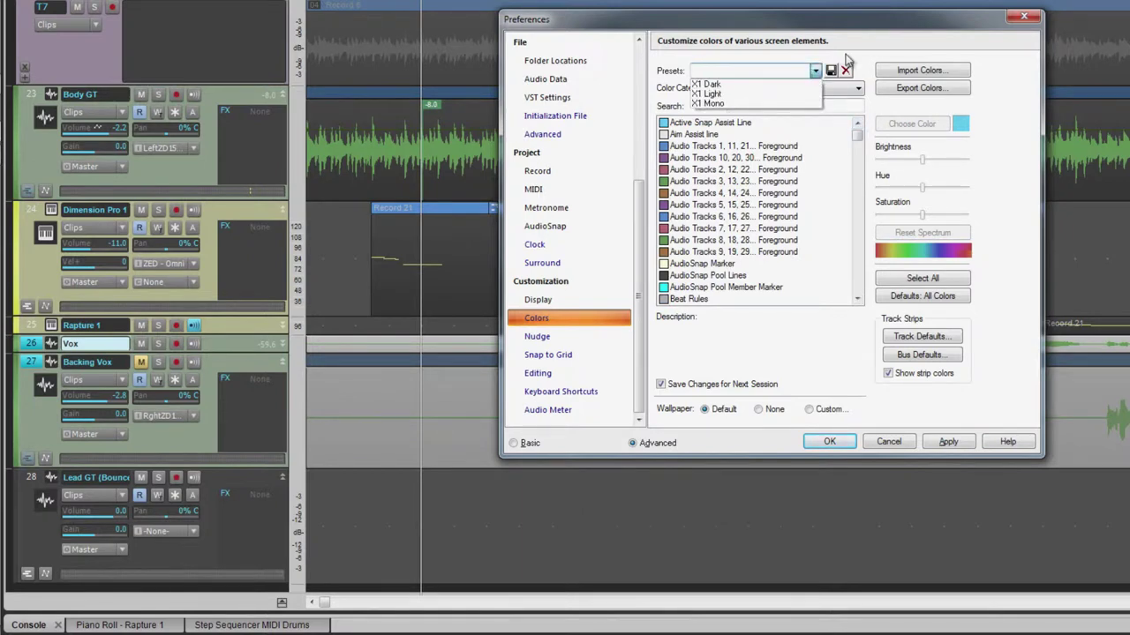
left_click(845, 53)
left_click(919, 71)
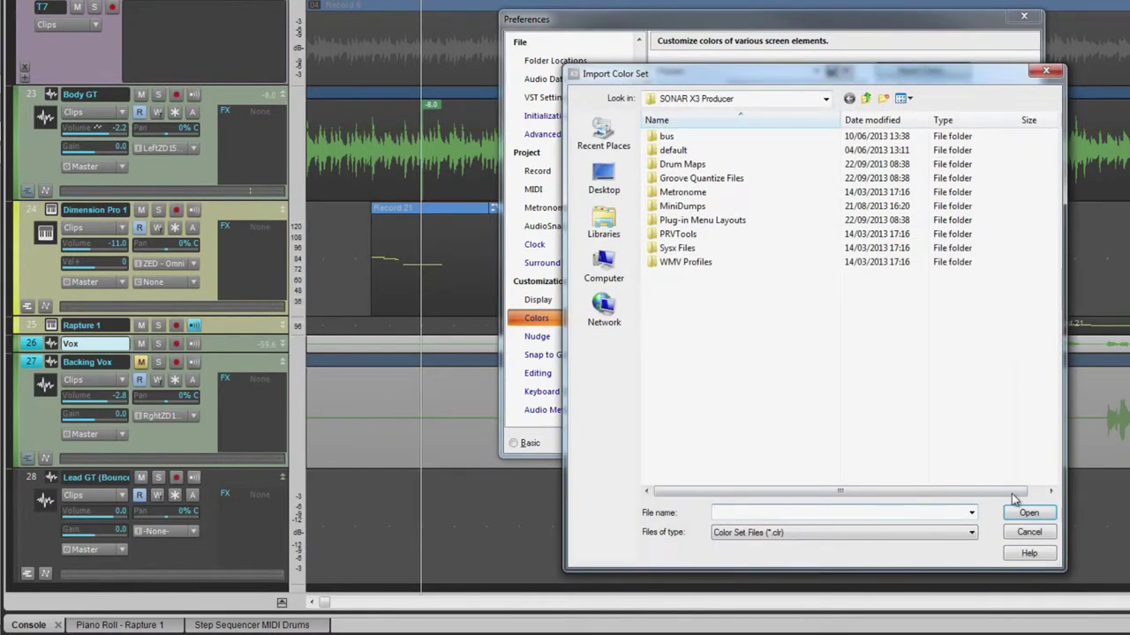
left_click(1029, 532)
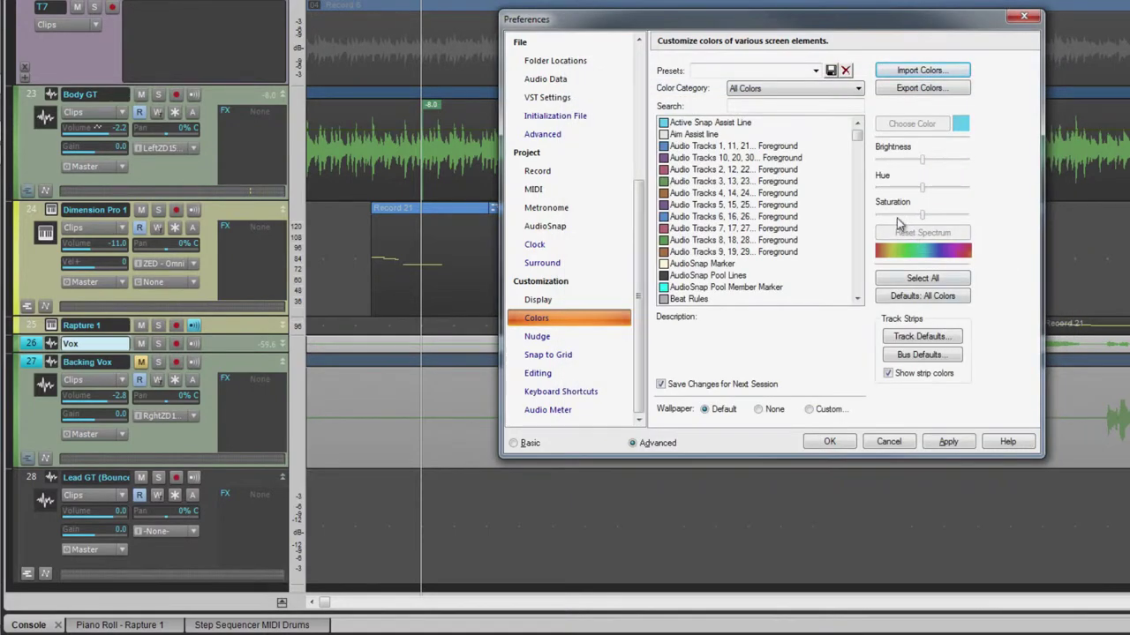
left_click(1023, 16)
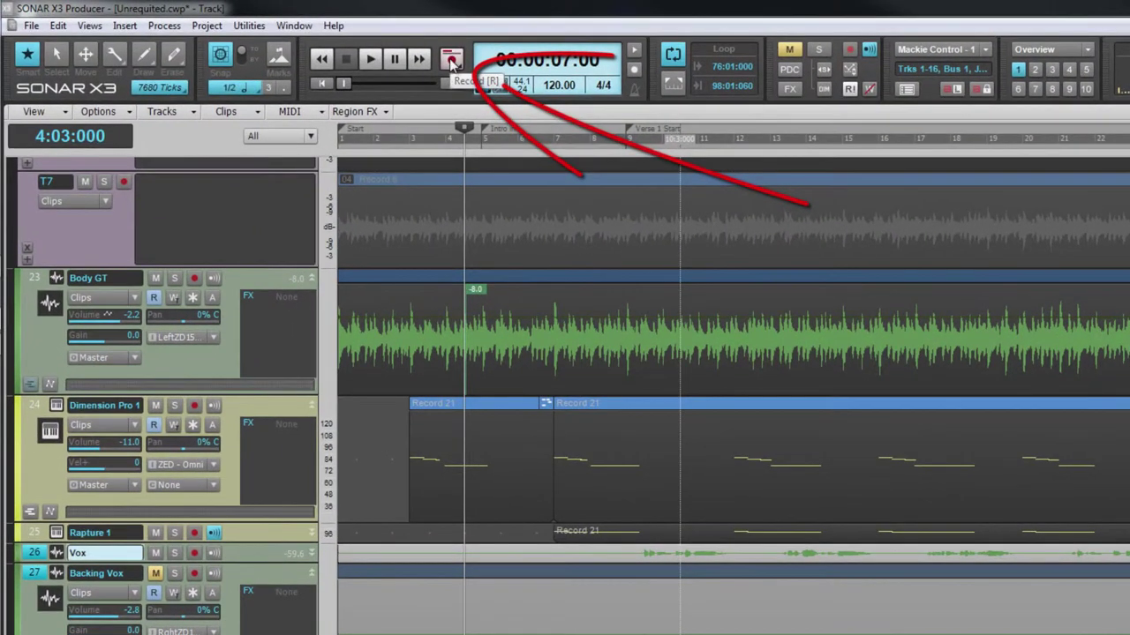
- View and dismiss the recording preferences, and set the recording mode to Comping
right_click(327, 43)
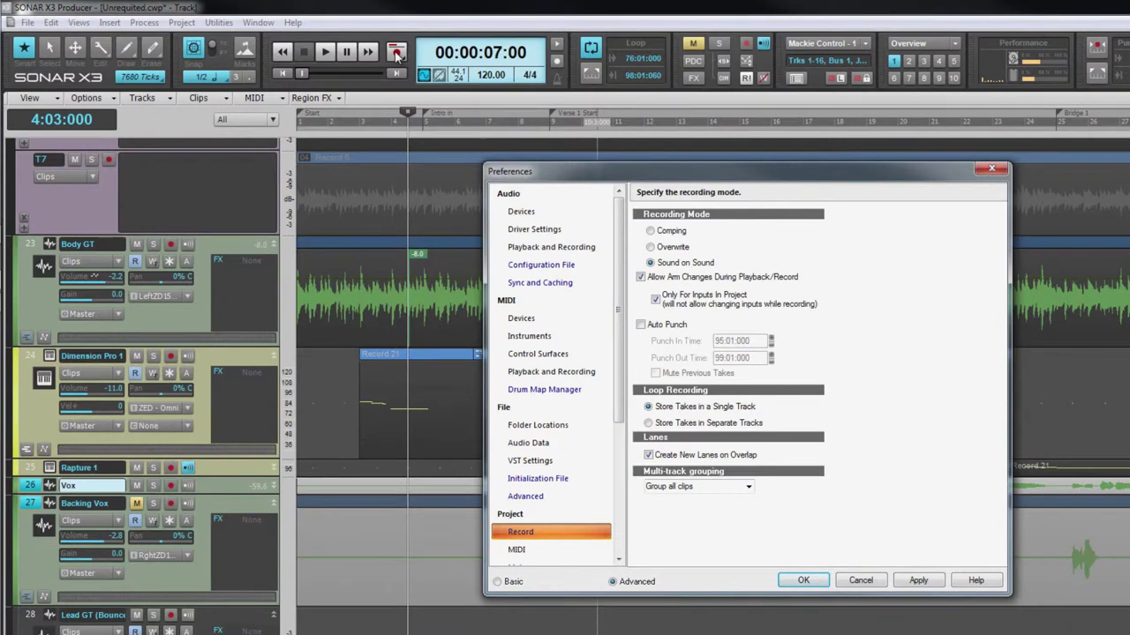
key("Escape")
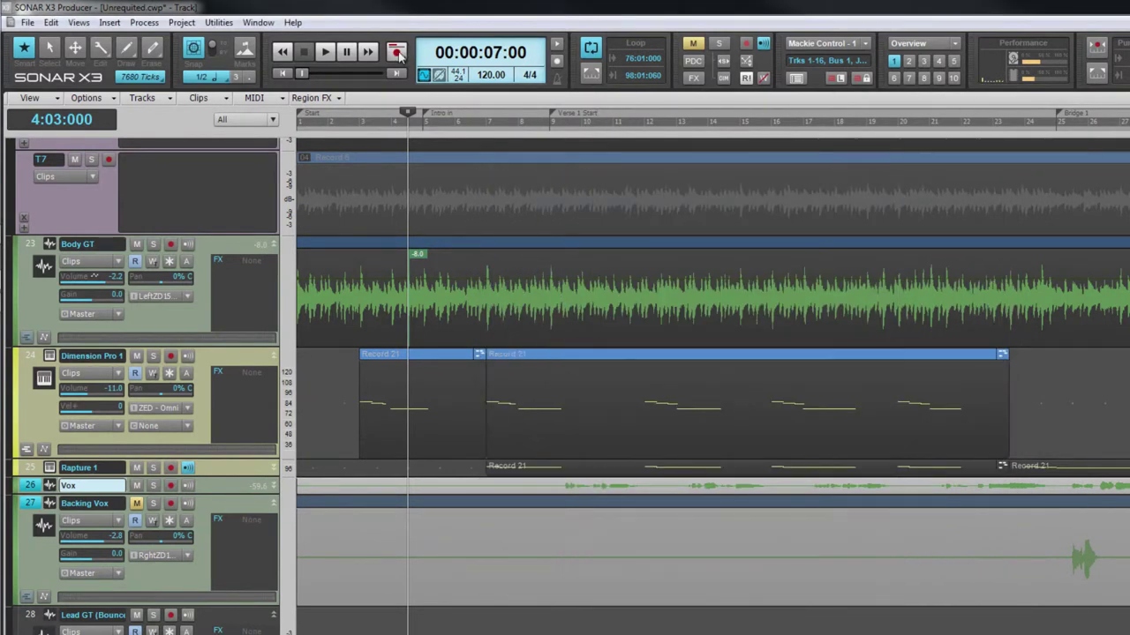
left_click(399, 55)
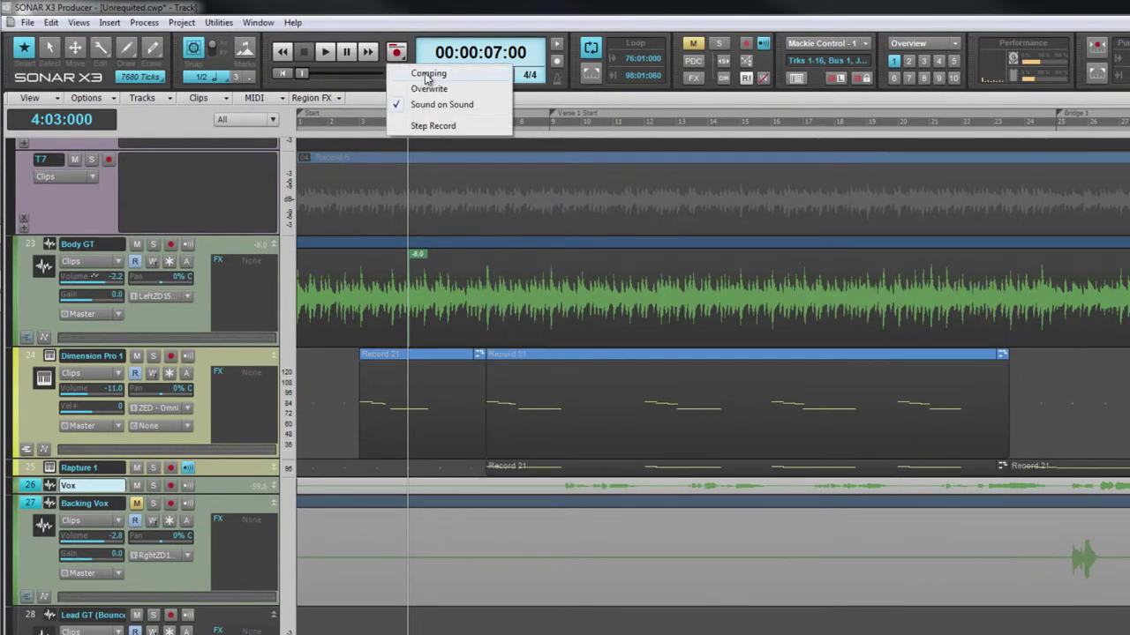
left_click(427, 76)
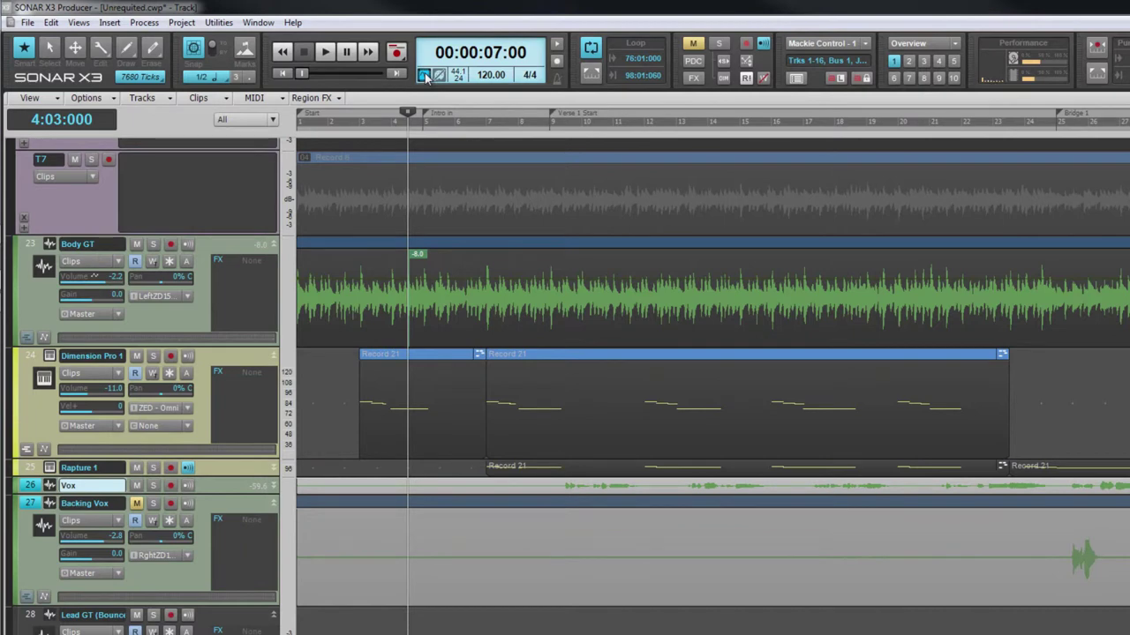
left_click(422, 75)
left_click(422, 75)
- Switch the recording mode to Overwrite and then back to Sound on Sound
right_click(399, 55)
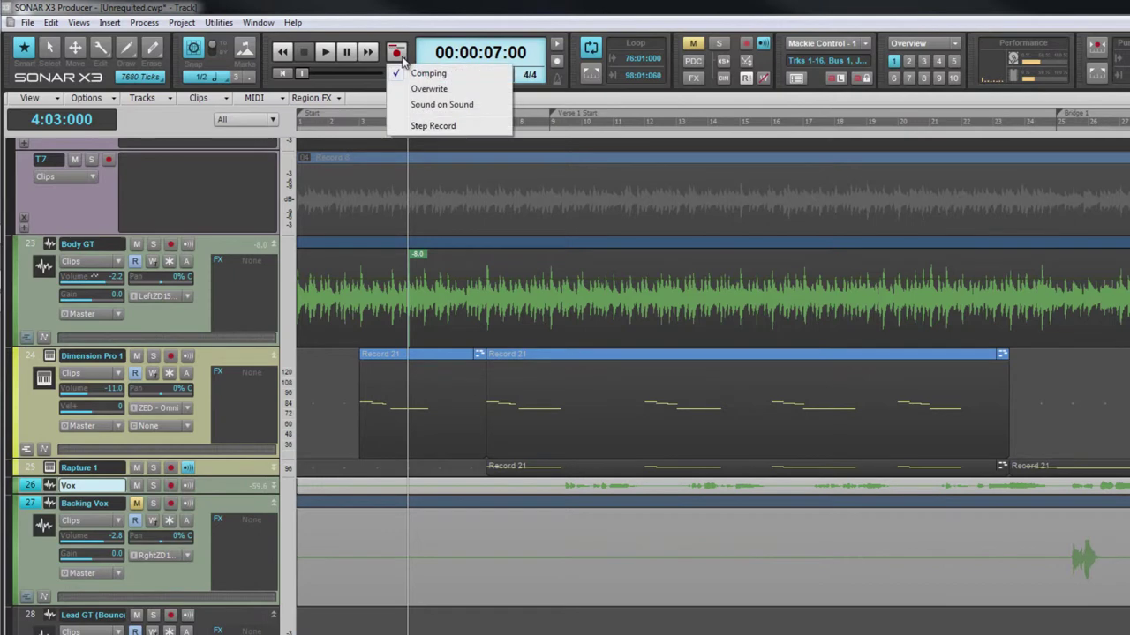
left_click(431, 89)
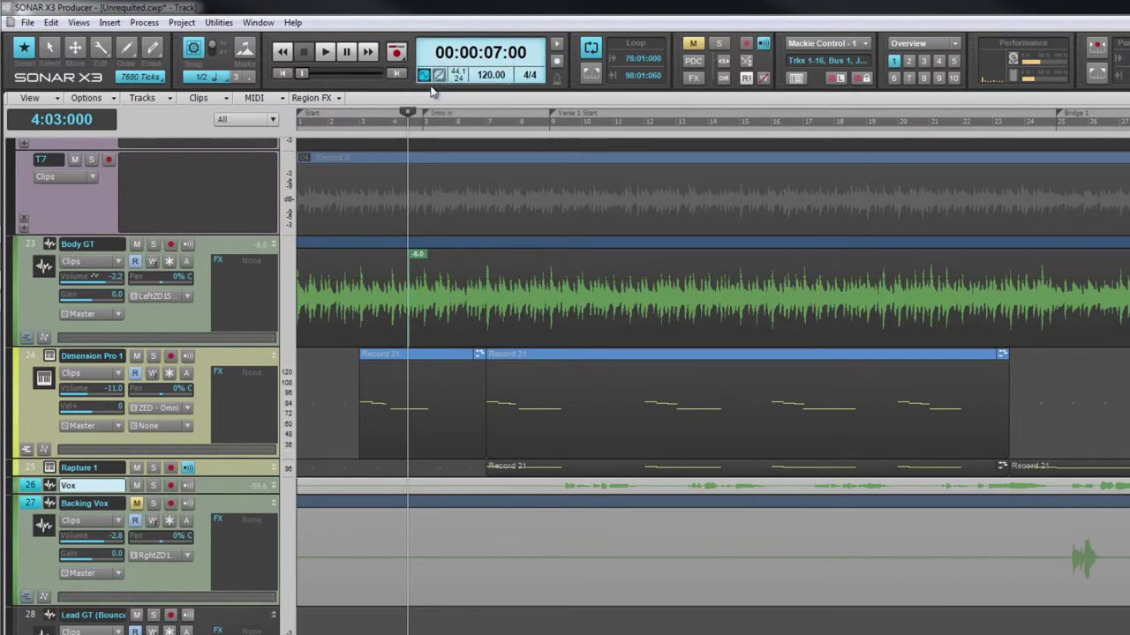
right_click(399, 55)
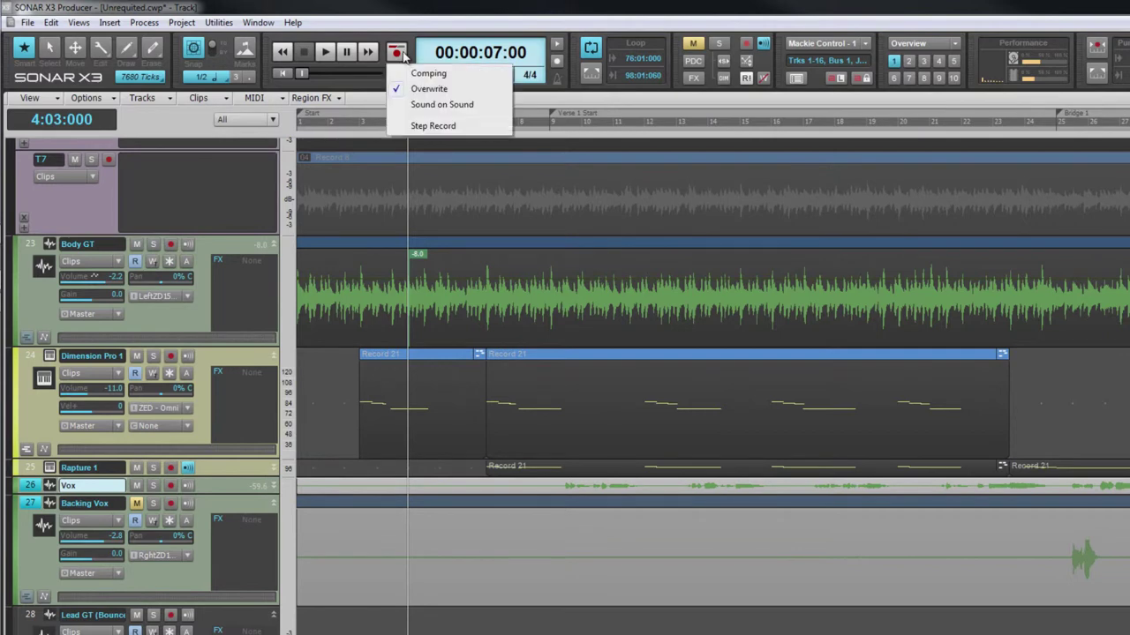
left_click(431, 105)
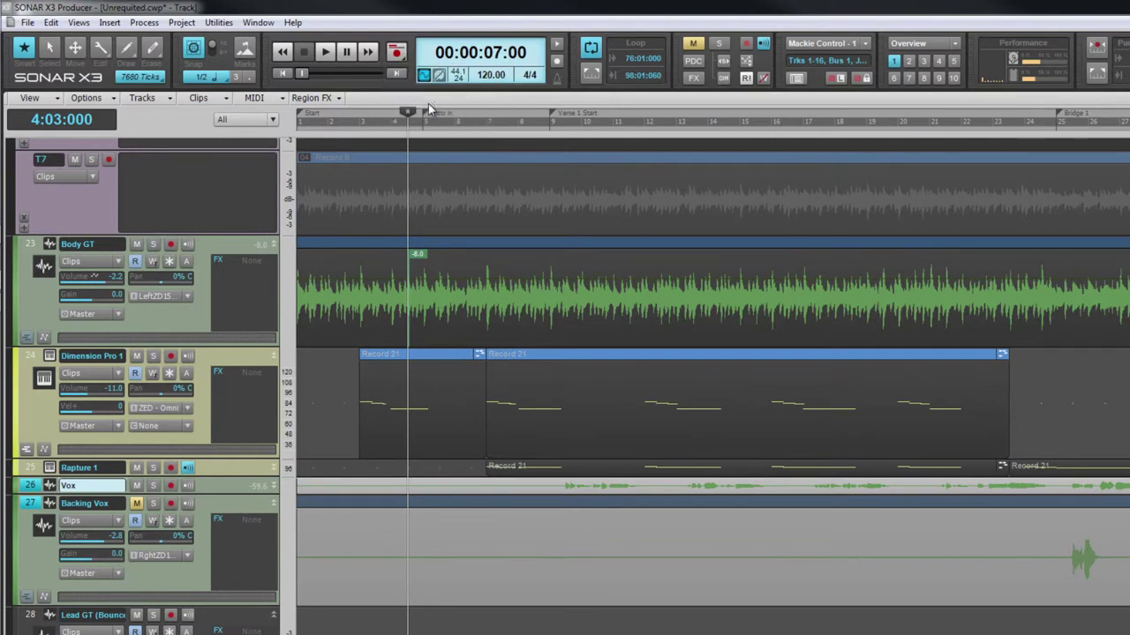
- Review the multi-track grouping options in the recording preferences, keep Group all clips and close the preferences
right_click(405, 55)
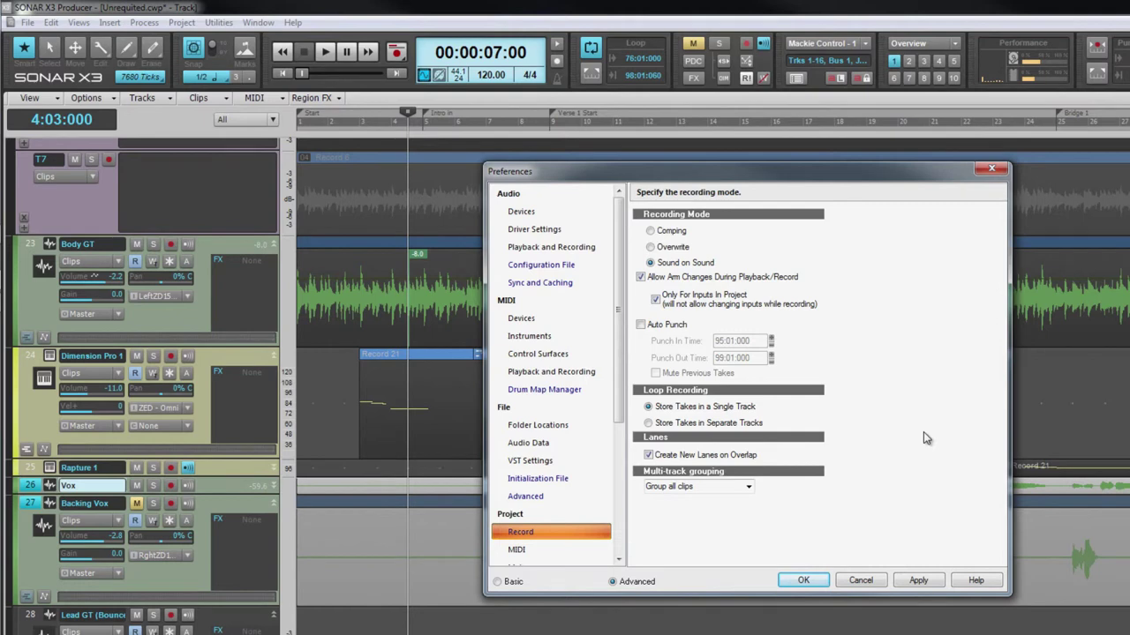
left_click(748, 487)
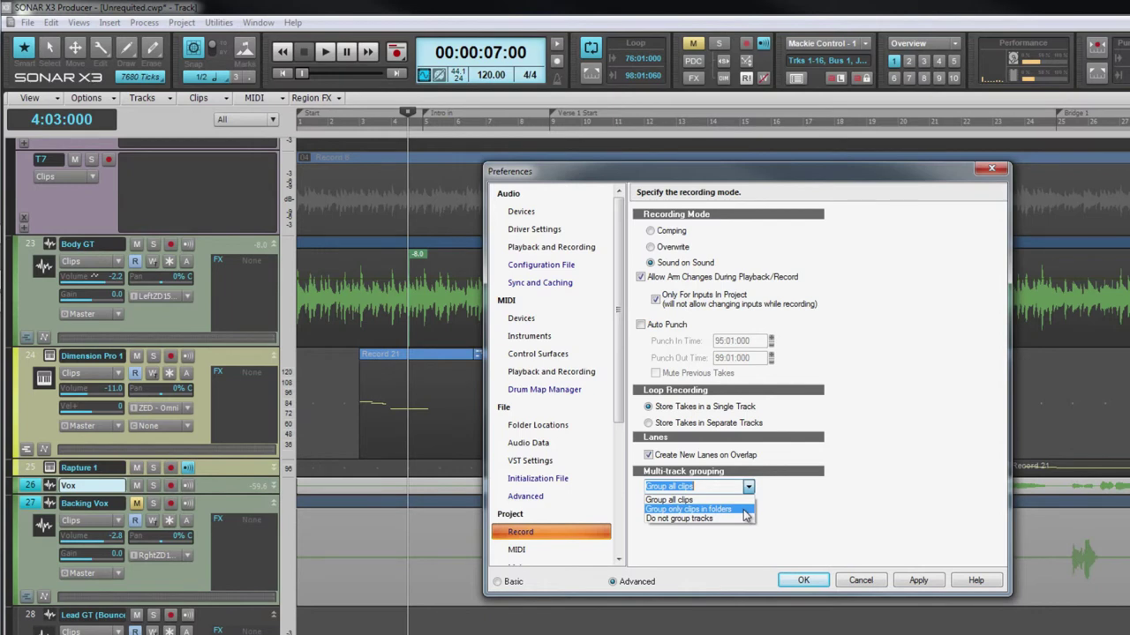
left_click(816, 528)
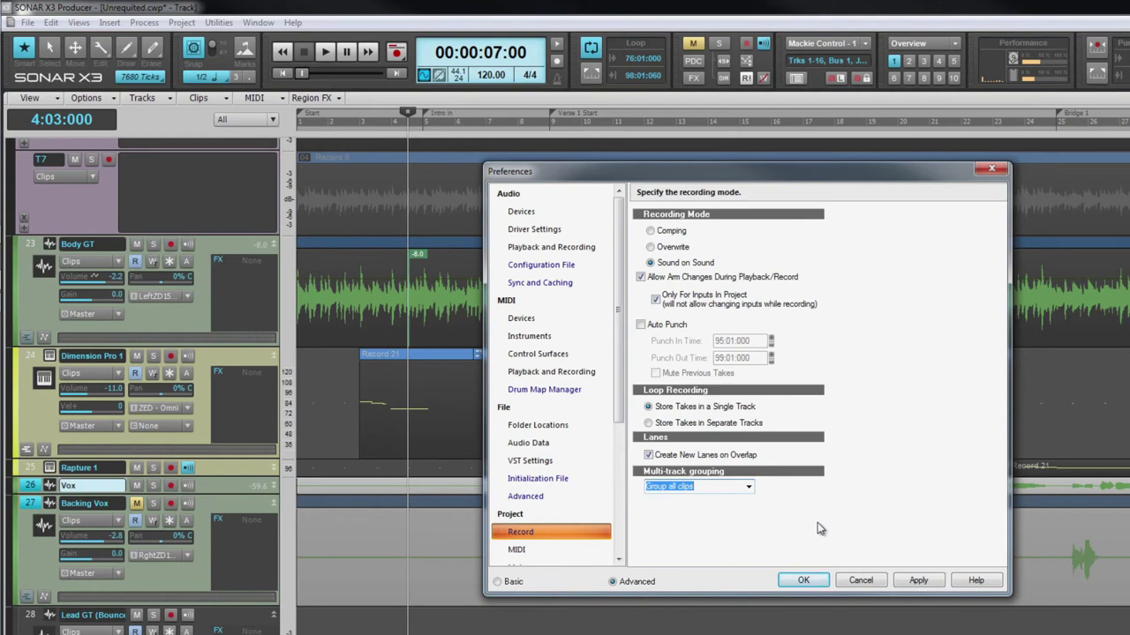
left_click(803, 580)
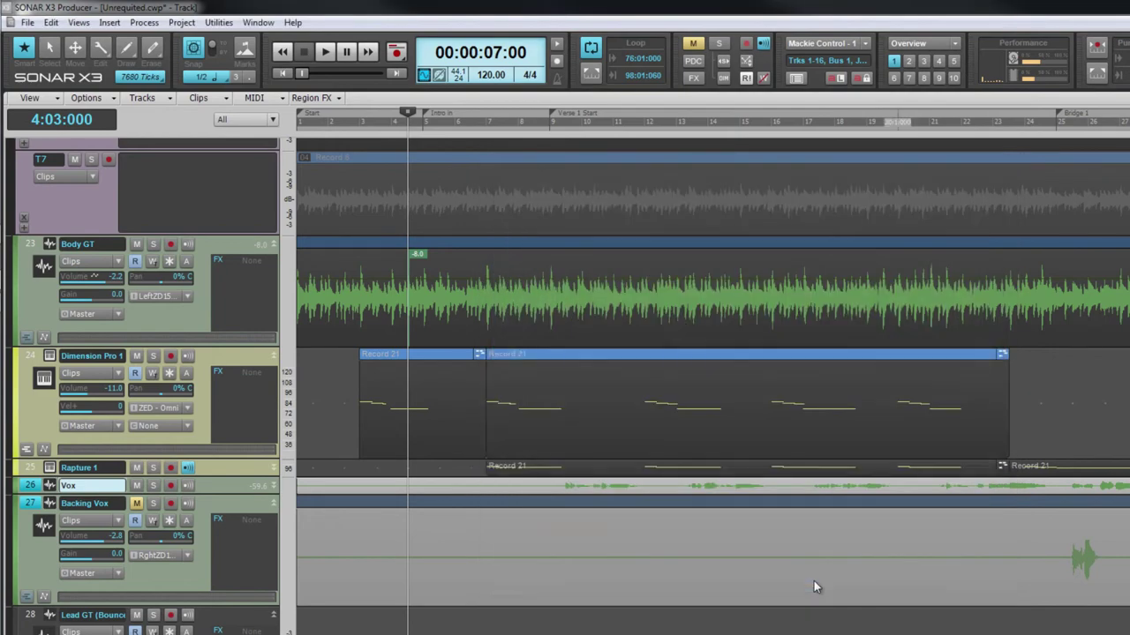